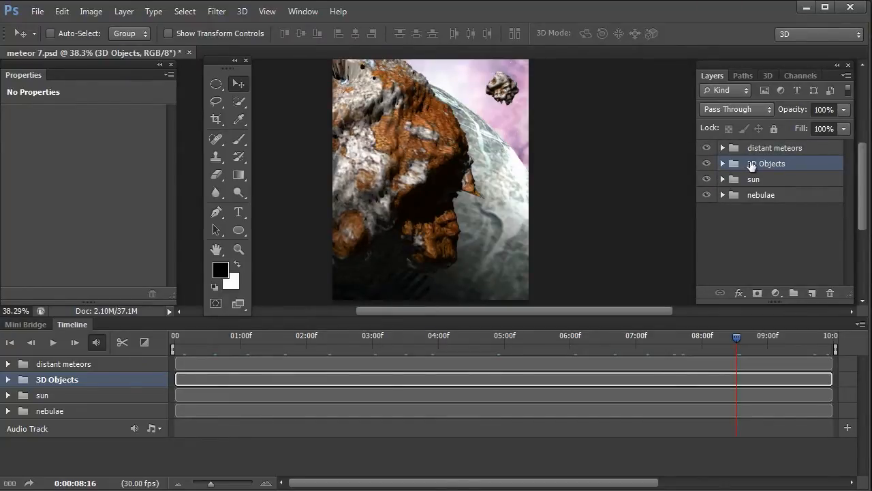
Step: Toggle the 3D Objects group's visibility repeatedly to compare the image with and without it, leaving the group hidden
{"action": "left_click", "coordinate": [707, 164]}
{"action": "left_click", "coordinate": [707, 165]}
{"action": "left_click", "coordinate": [707, 164]}
{"action": "left_click", "coordinate": [706, 164]}
{"action": "left_click", "coordinate": [707, 164]}
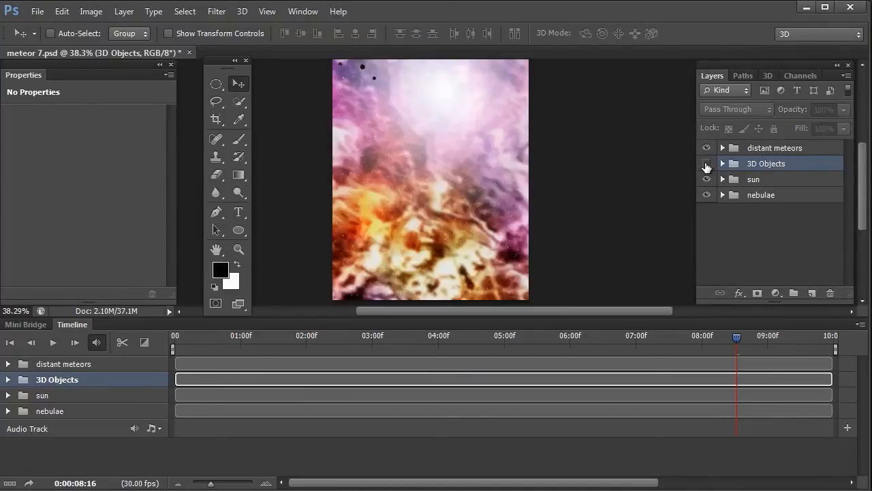
{"action": "left_click", "coordinate": [707, 164]}
{"action": "left_click", "coordinate": [706, 165]}
{"action": "left_click", "coordinate": [706, 165]}
{"action": "left_click", "coordinate": [706, 165]}
Step: Toggle the sun group's visibility repeatedly to examine its glow over the background, leaving the group hidden
{"action": "left_click", "coordinate": [706, 180]}
{"action": "left_click", "coordinate": [708, 180]}
{"action": "left_click", "coordinate": [707, 180]}
{"action": "left_click", "coordinate": [707, 181]}
{"action": "left_click", "coordinate": [707, 180]}
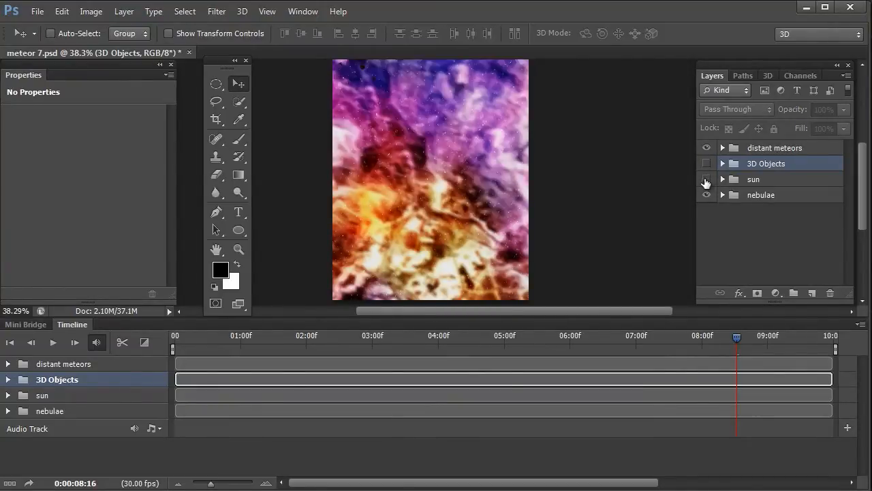
{"action": "left_click", "coordinate": [706, 180]}
{"action": "left_click", "coordinate": [707, 180]}
{"action": "left_click", "coordinate": [707, 180]}
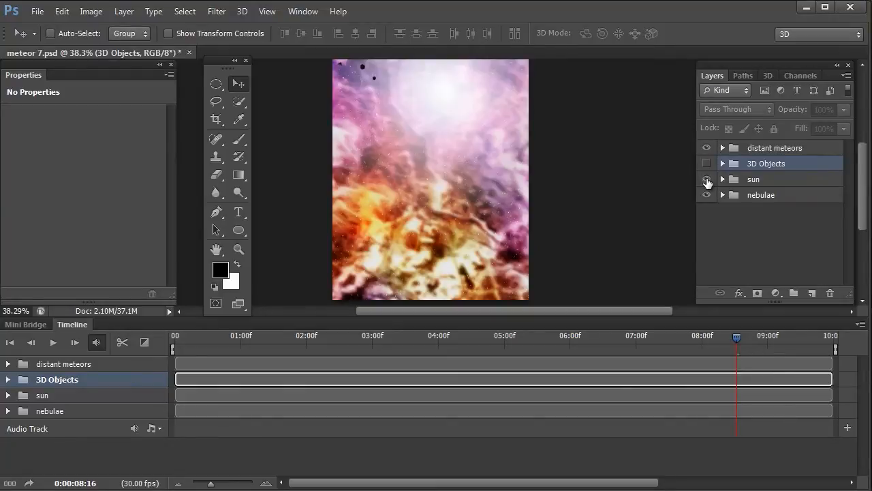
{"action": "left_click", "coordinate": [707, 181]}
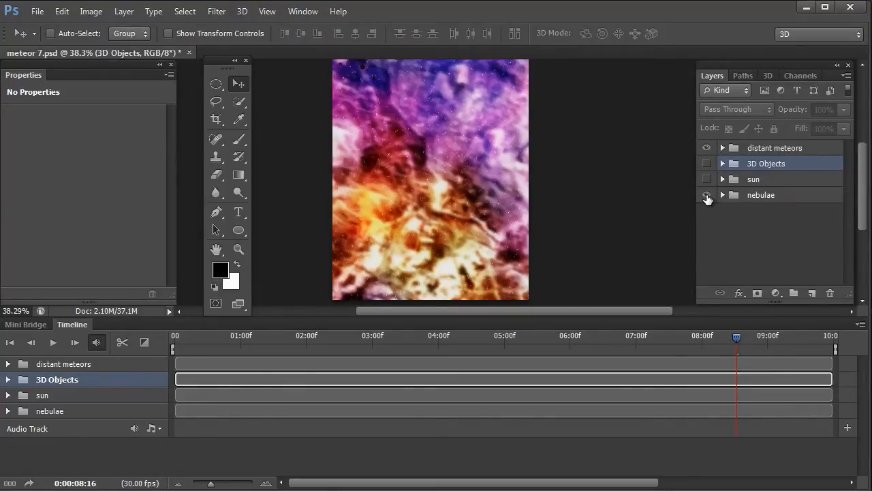
Step: Toggle the nebulae group's visibility to inspect the background, and show the sun and 3D Objects groups again
{"action": "left_click", "coordinate": [707, 195]}
{"action": "left_click", "coordinate": [707, 196]}
{"action": "left_click", "coordinate": [706, 195]}
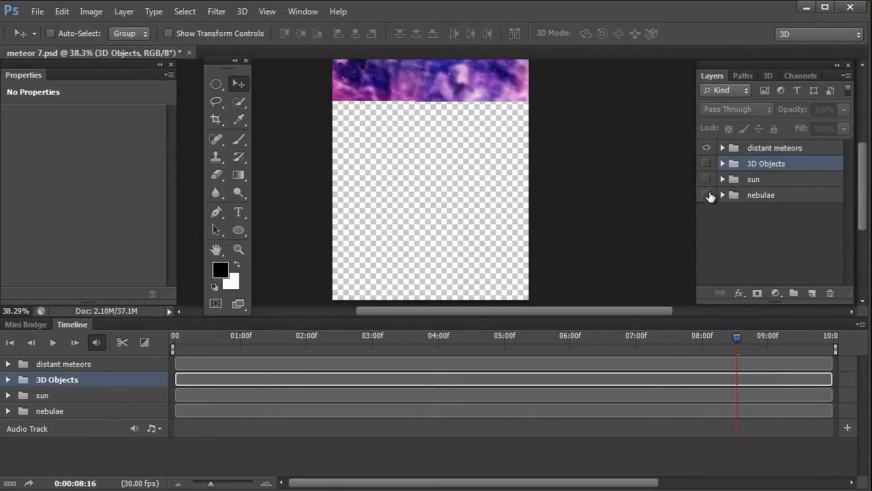
{"action": "left_click", "coordinate": [706, 195]}
{"action": "left_click", "coordinate": [707, 195]}
{"action": "left_click", "coordinate": [706, 196]}
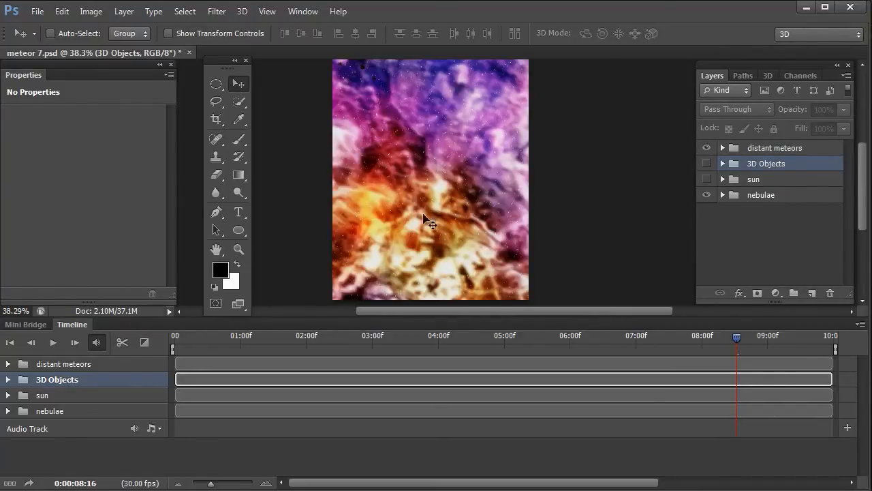
{"action": "left_click", "coordinate": [707, 180]}
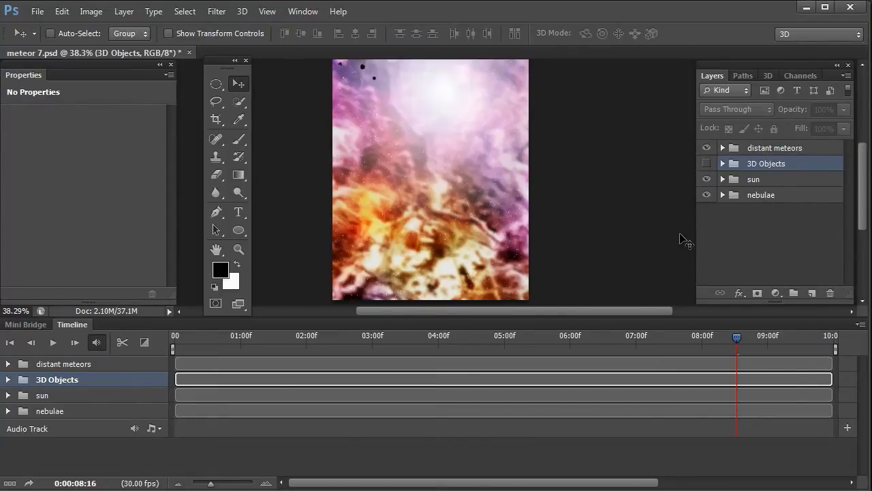
{"action": "left_click", "coordinate": [706, 164]}
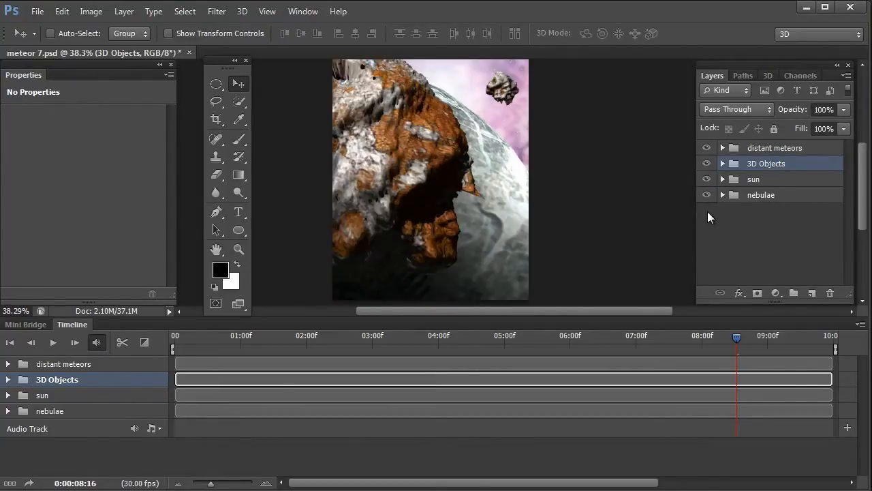
Step: Expand the 3D Objects group and toggle the large meteor layer off and on to inspect it
{"action": "left_click", "coordinate": [722, 164]}
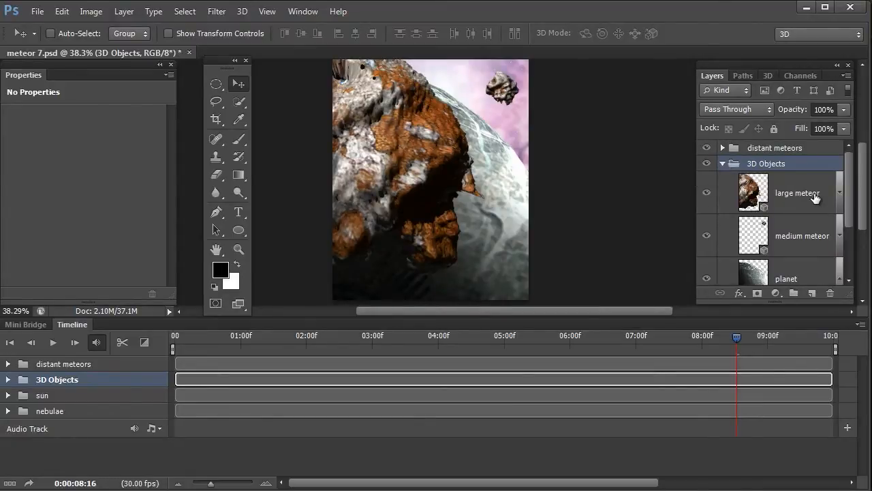
{"action": "scroll", "coordinate": [850, 182], "scroll_direction": "down", "scroll_amount": 1}
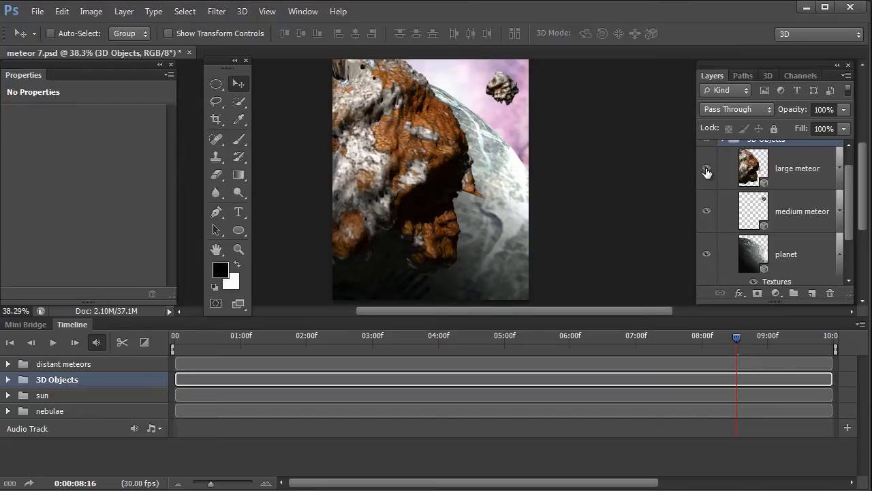
{"action": "left_click", "coordinate": [707, 172]}
{"action": "left_click", "coordinate": [707, 171]}
{"action": "left_click", "coordinate": [706, 172]}
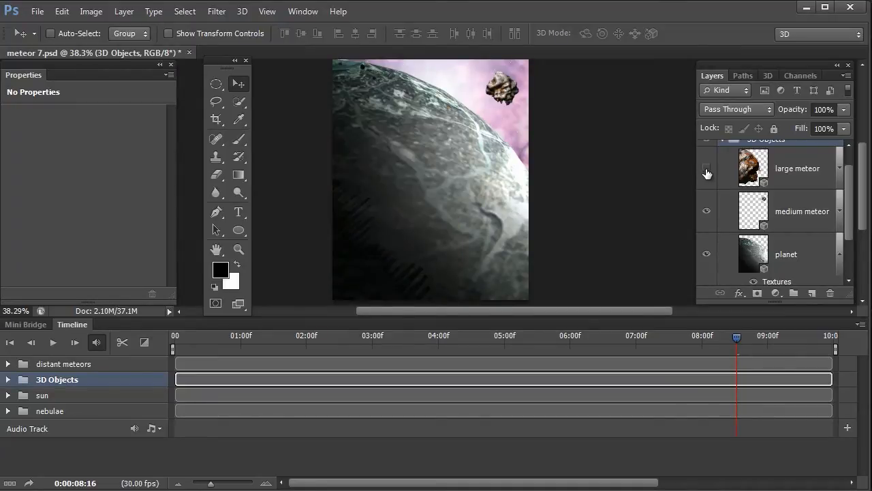
{"action": "left_click", "coordinate": [707, 171]}
Step: Toggle the medium meteor and planet layers off and on to inspect each 3D object
{"action": "left_click", "coordinate": [706, 212]}
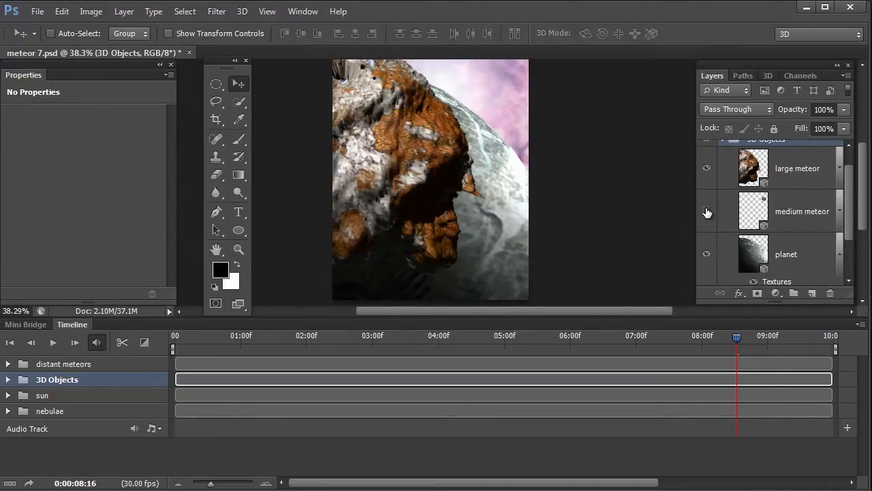
{"action": "left_click", "coordinate": [706, 212]}
{"action": "left_click", "coordinate": [706, 212]}
{"action": "left_click", "coordinate": [706, 212]}
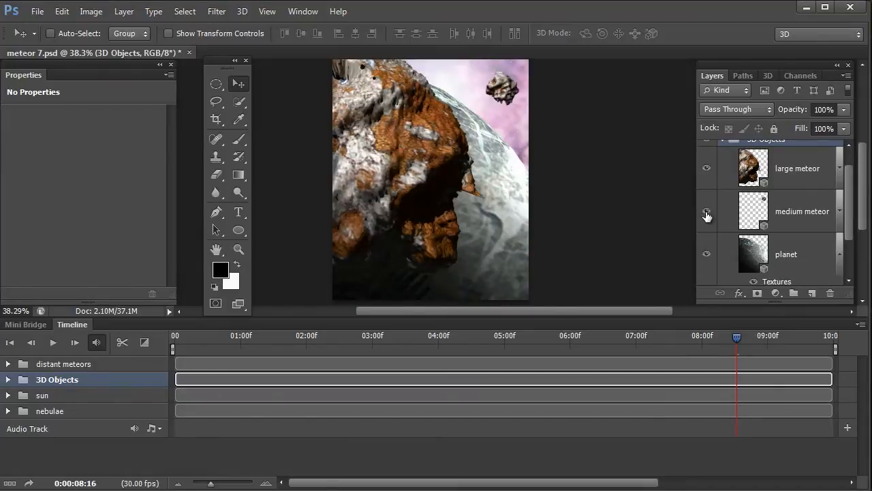
{"action": "left_click", "coordinate": [707, 255]}
{"action": "left_click", "coordinate": [707, 255]}
{"action": "left_click", "coordinate": [707, 255]}
Step: Preview the 3D objects' animation at several times from the start of the timeline through to 0:00:09:24
{"action": "left_click", "coordinate": [182, 336]}
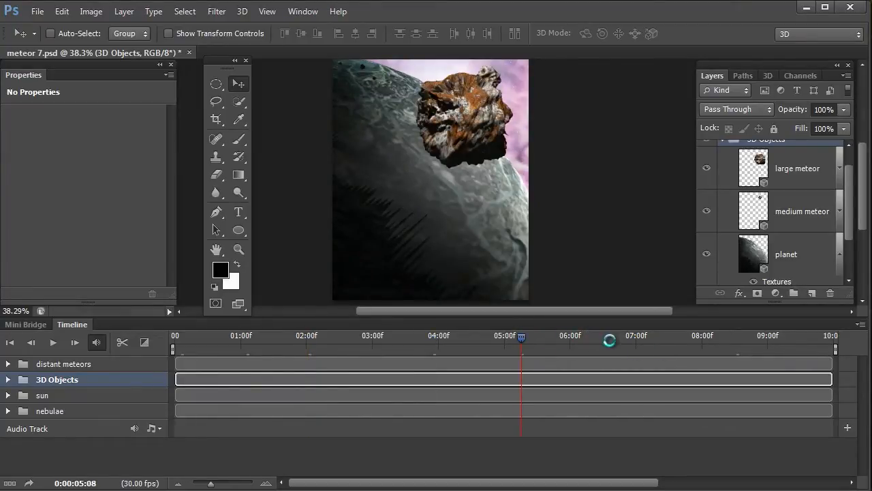
{"action": "left_click", "coordinate": [612, 344]}
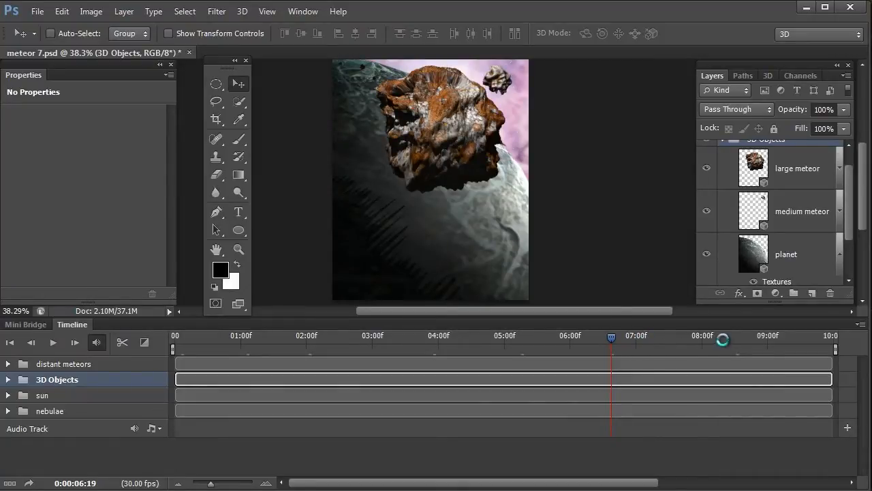
{"action": "left_click_drag", "start_coordinate": [730, 340], "coordinate": [820, 338]}
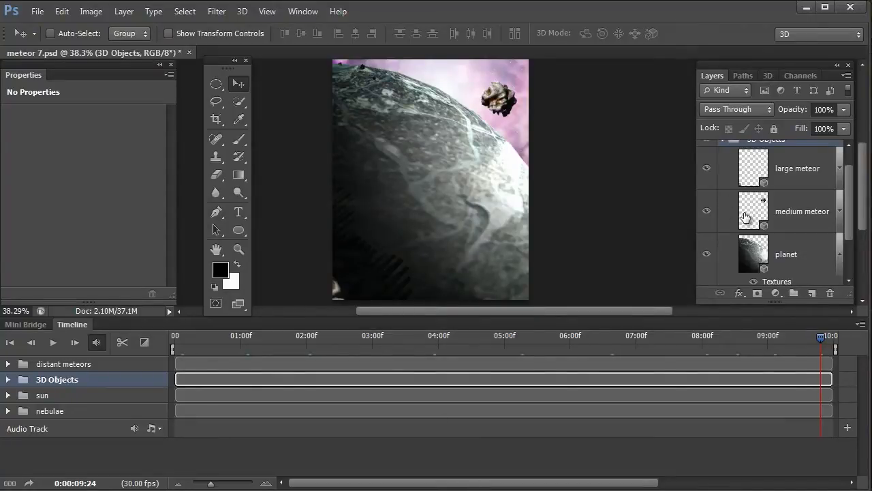
Step: Expand the 3D Objects group in the timeline and select the large meteor layer, displaying its 3D scene and camera position tracks
{"action": "left_click", "coordinate": [787, 179]}
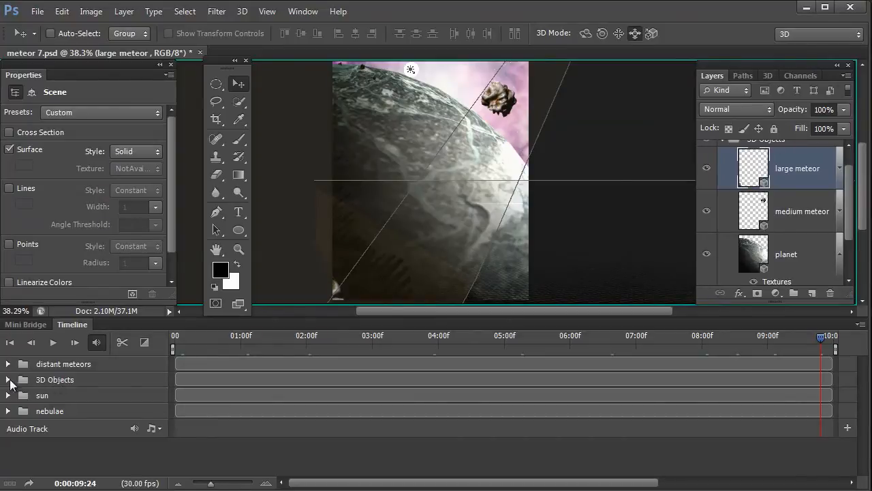
{"action": "left_click", "coordinate": [8, 380]}
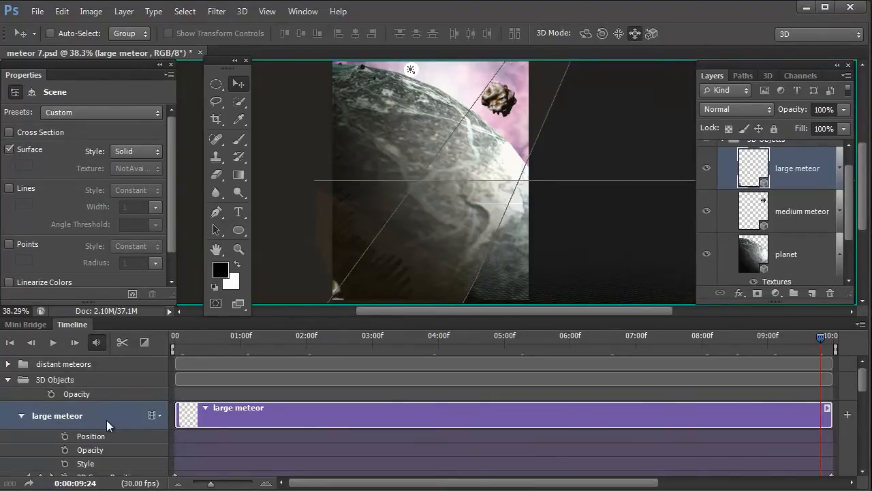
{"action": "left_click", "coordinate": [811, 213]}
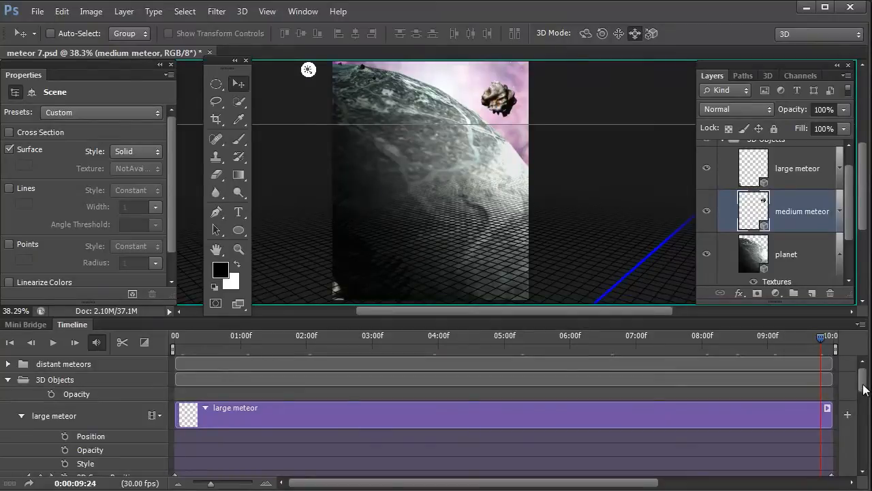
{"action": "scroll", "coordinate": [223, 422], "scroll_direction": "down", "scroll_amount": 10}
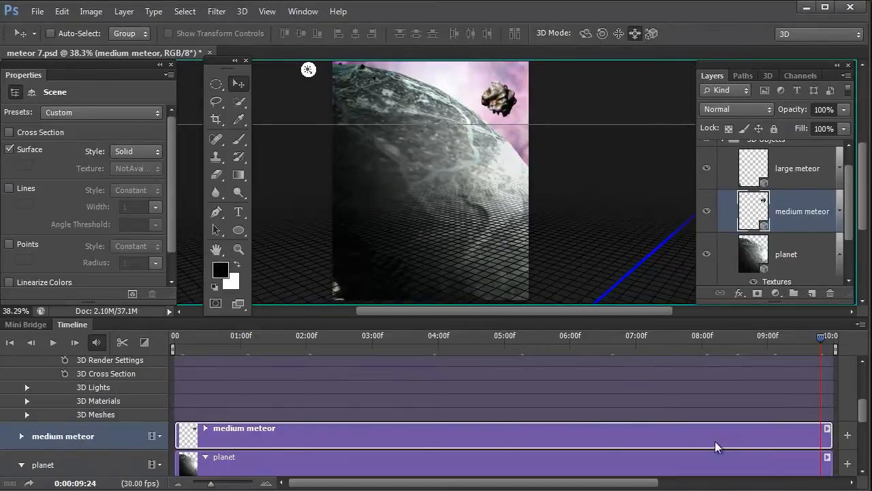
{"action": "scroll", "coordinate": [868, 398], "scroll_direction": "up", "scroll_amount": 8}
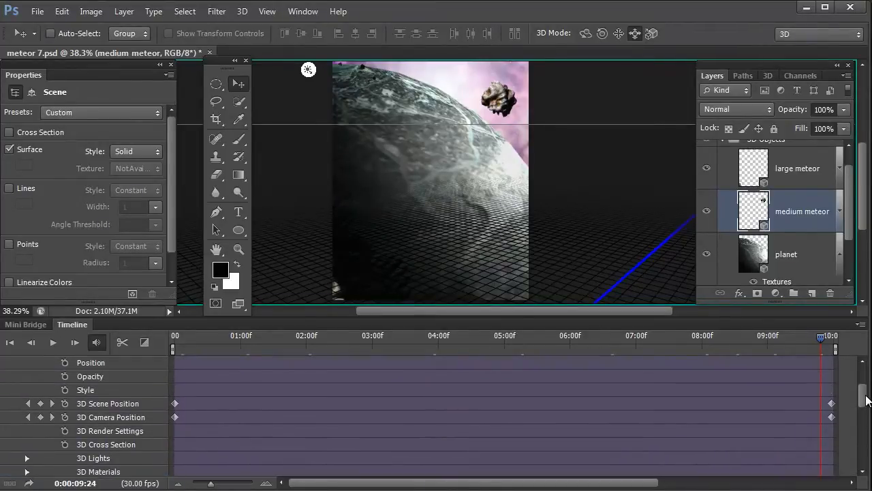
{"action": "left_click", "coordinate": [4, 407]}
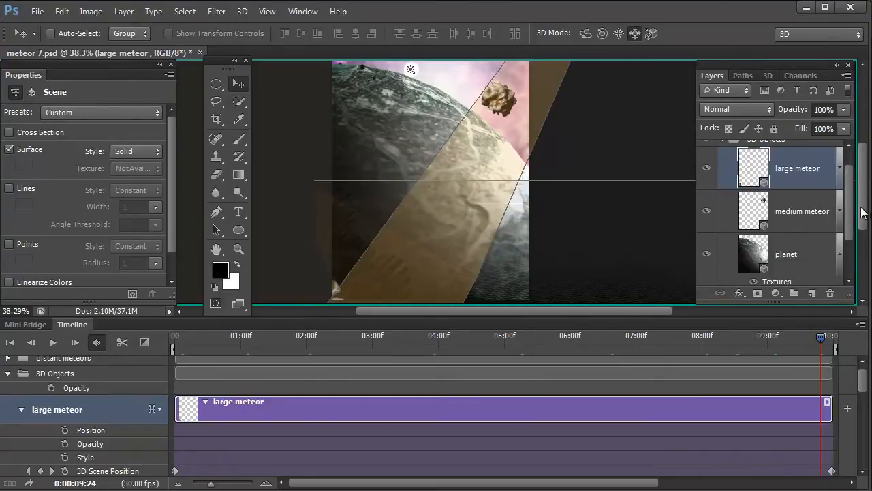
{"action": "scroll", "coordinate": [863, 385], "scroll_direction": "down", "scroll_amount": 2}
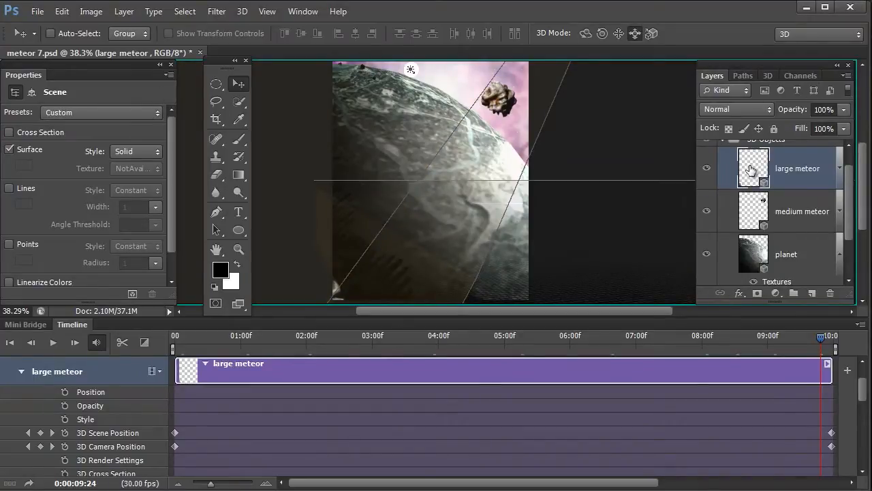
Step: Select the Current View camera in the large meteor's 3D scene and preview the animation at 0:00:05:15 and 0:00:06:22
{"action": "left_click", "coordinate": [768, 76]}
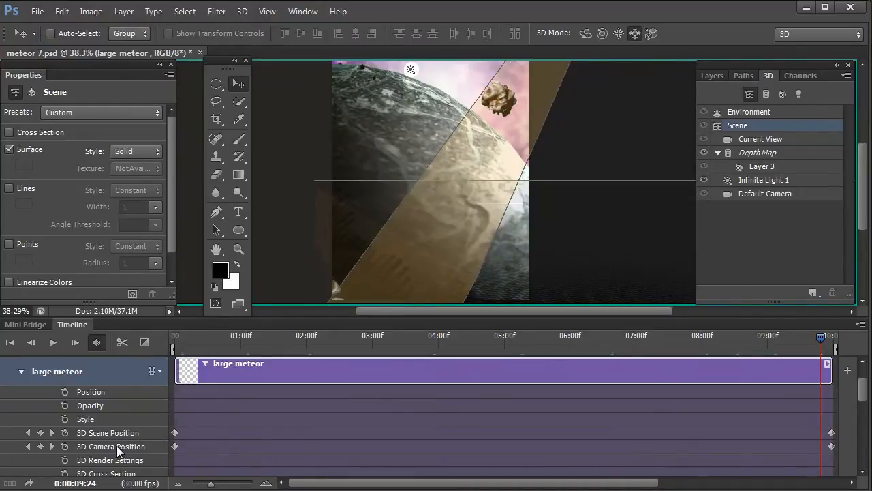
{"action": "left_click", "coordinate": [774, 140]}
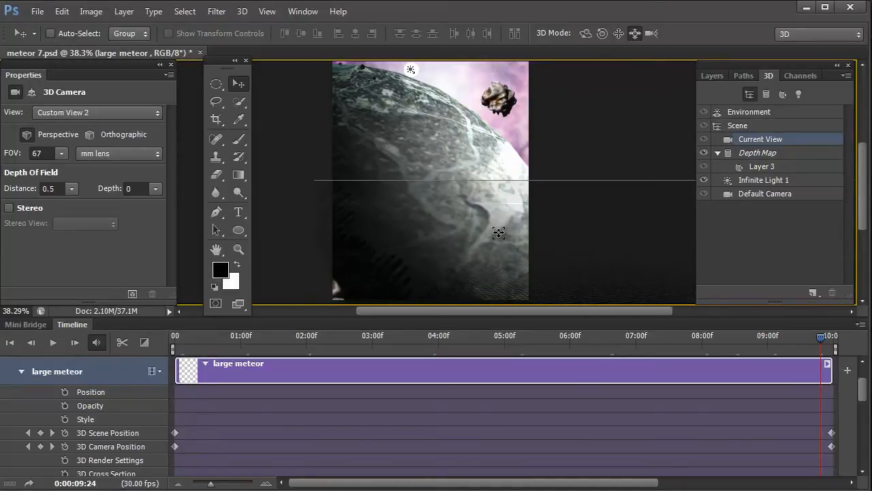
{"action": "left_click", "coordinate": [537, 331]}
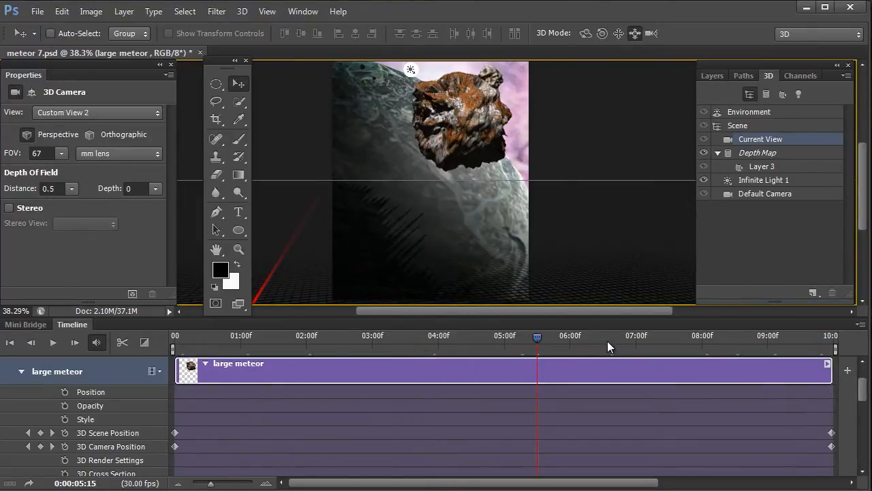
{"action": "left_click_drag", "start_coordinate": [678, 332], "coordinate": [666, 338]}
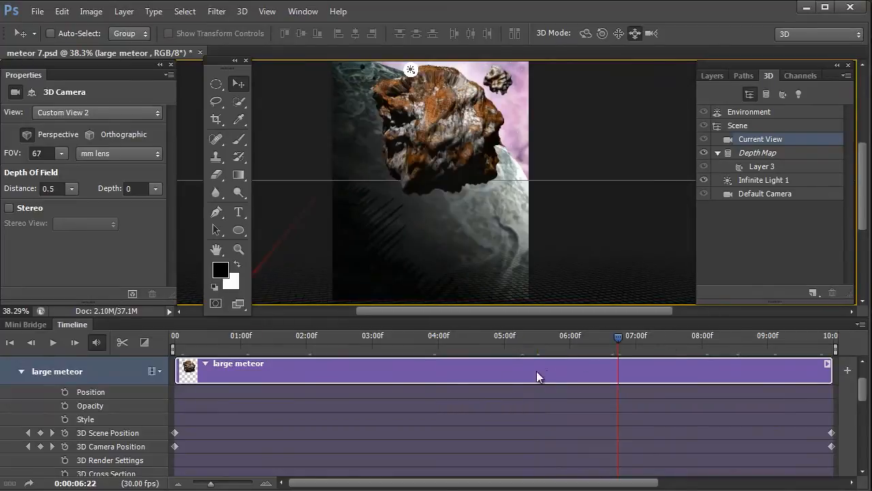
Step: Clear the large meteor's 3D Camera Position keyframes and restart that track with a new keyframe at 0:00:00:02
{"action": "left_click", "coordinate": [113, 449]}
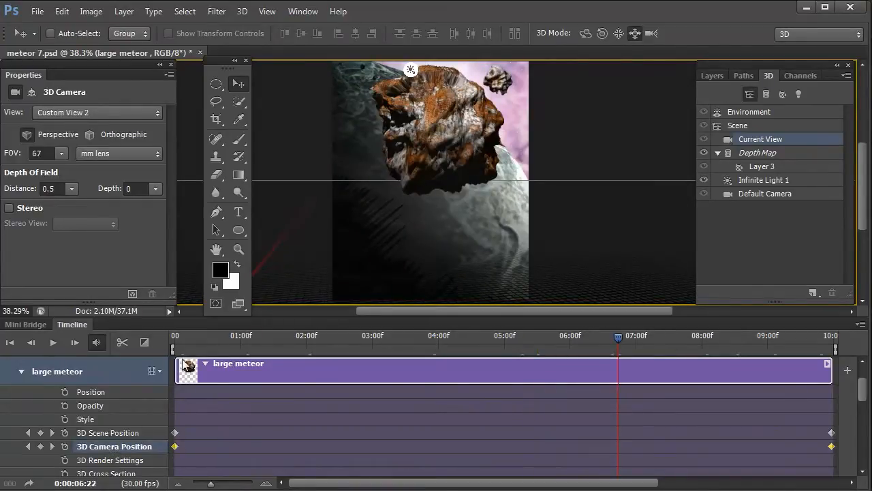
{"action": "left_click", "coordinate": [176, 341]}
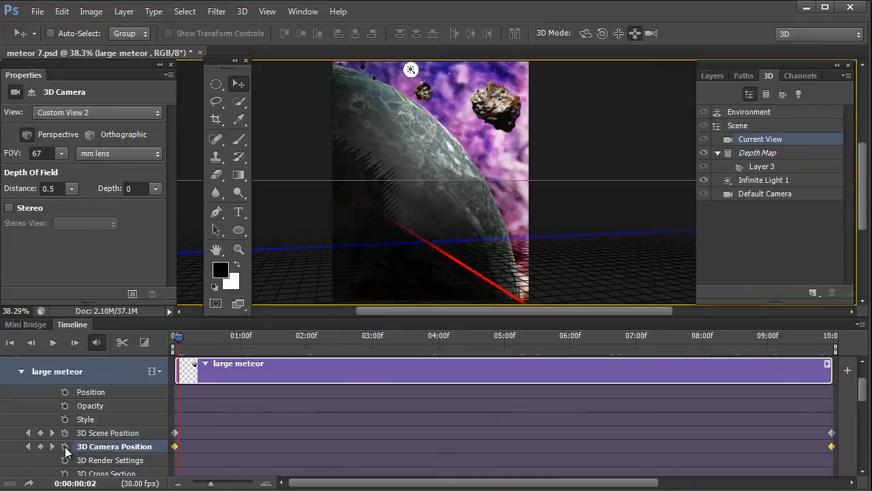
{"action": "left_click", "coordinate": [64, 446]}
{"action": "left_click", "coordinate": [64, 447]}
{"action": "left_click", "coordinate": [64, 447]}
{"action": "left_click", "coordinate": [64, 446]}
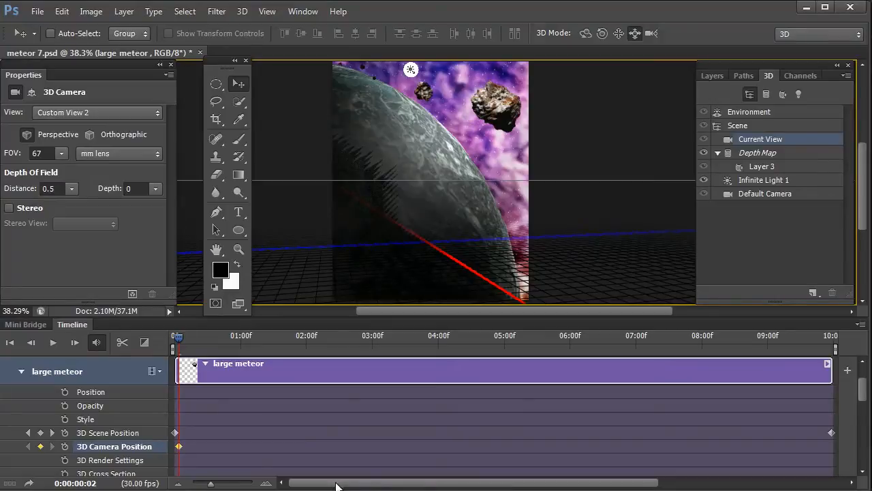
Step: Go to 0:00:09:29 in the timeline and adjust the large meteor's final 3D Scene Position keyframe there
{"action": "left_click_drag", "start_coordinate": [422, 487], "coordinate": [537, 481]}
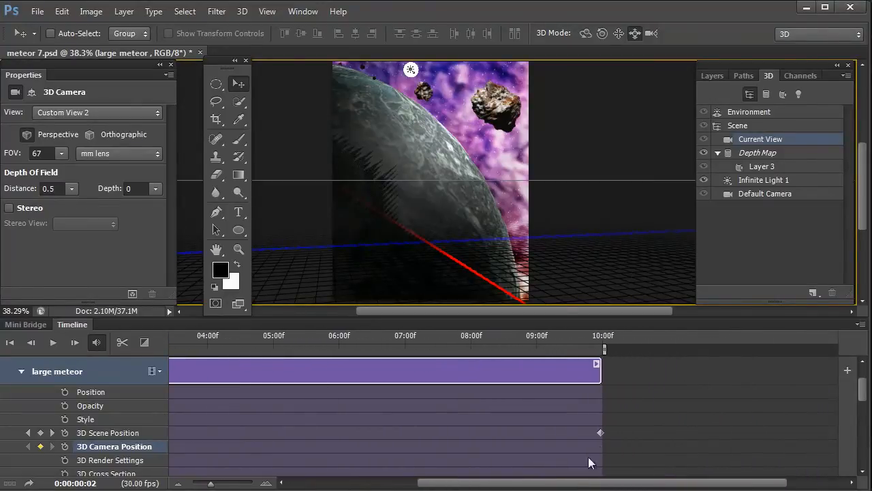
{"action": "left_click", "coordinate": [604, 348]}
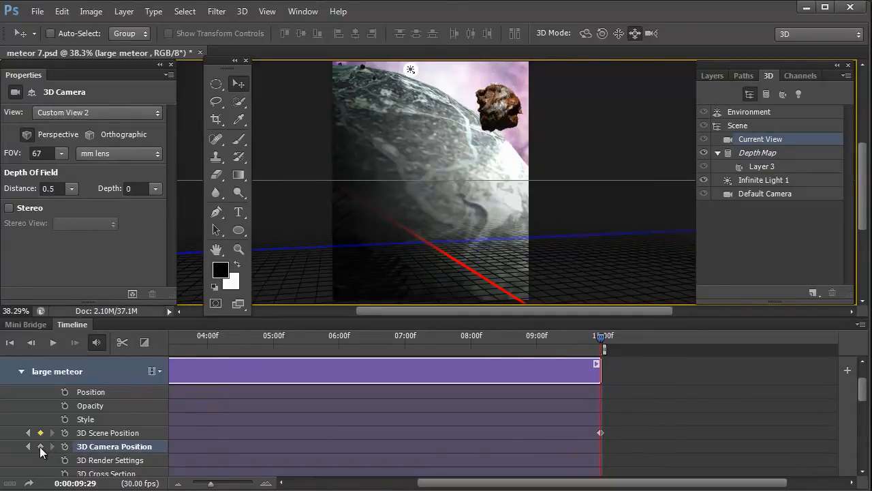
{"action": "left_click", "coordinate": [601, 432]}
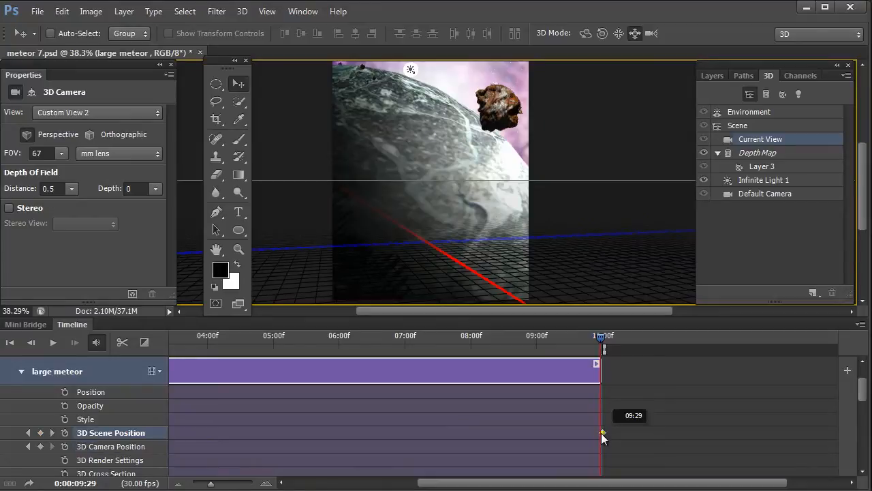
{"action": "left_click_drag", "start_coordinate": [601, 432], "coordinate": [597, 434]}
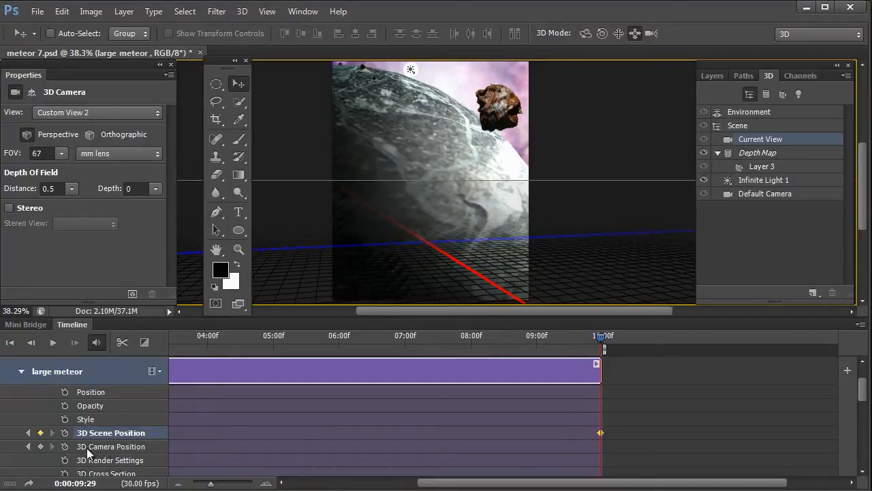
{"action": "left_click", "coordinate": [110, 449]}
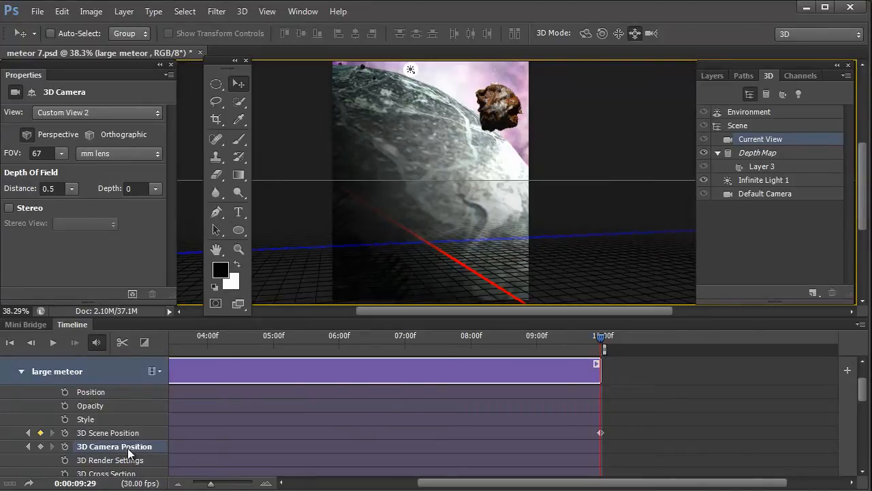
{"action": "left_click", "coordinate": [599, 433]}
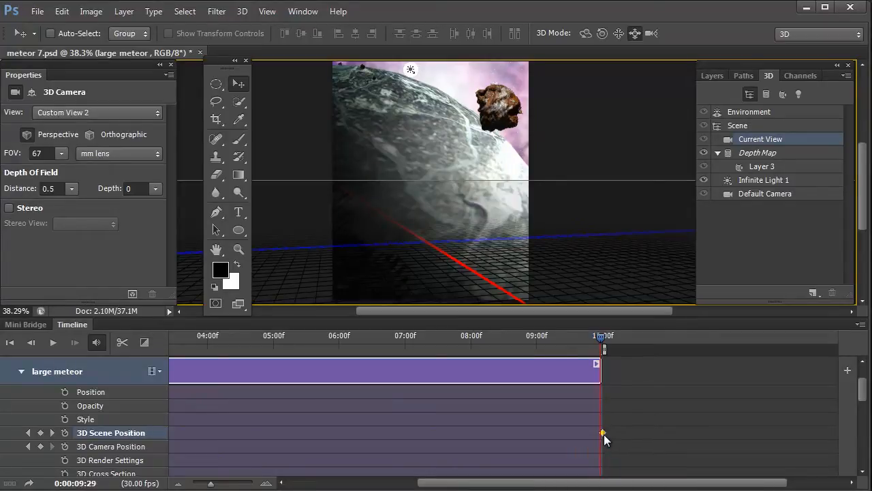
{"action": "left_click_drag", "start_coordinate": [602, 434], "coordinate": [597, 440]}
Step: Slide and pan the large meteor's camera at 0:00:09:29 to place the meteor over the middle of the planet
{"action": "left_click", "coordinate": [637, 34]}
{"action": "left_click_drag", "start_coordinate": [349, 263], "coordinate": [462, 229]}
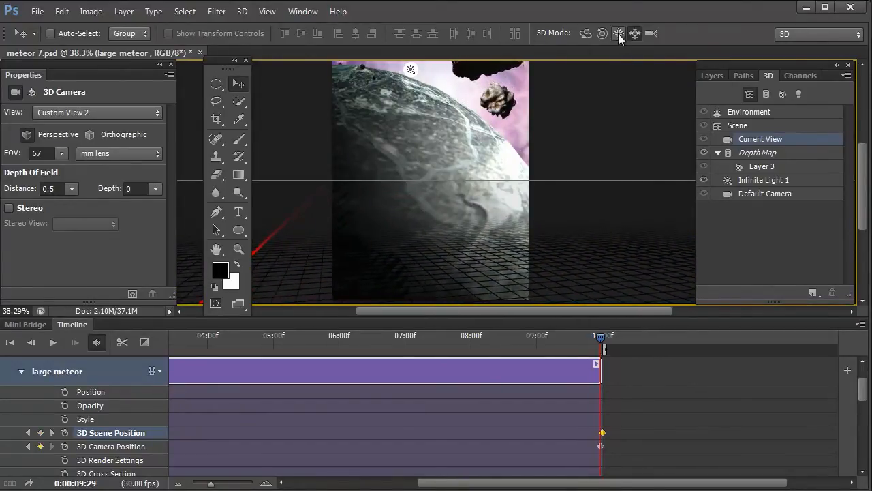
{"action": "left_click_drag", "start_coordinate": [464, 117], "coordinate": [381, 269]}
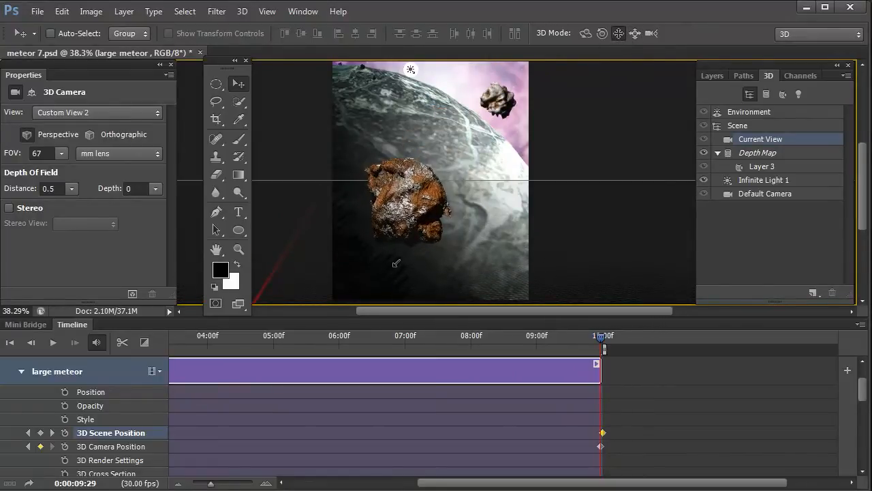
Step: Preview the large meteor's movement at 0:00:08:15, 0:00:06:20 and an earlier time
{"action": "left_click", "coordinate": [504, 338]}
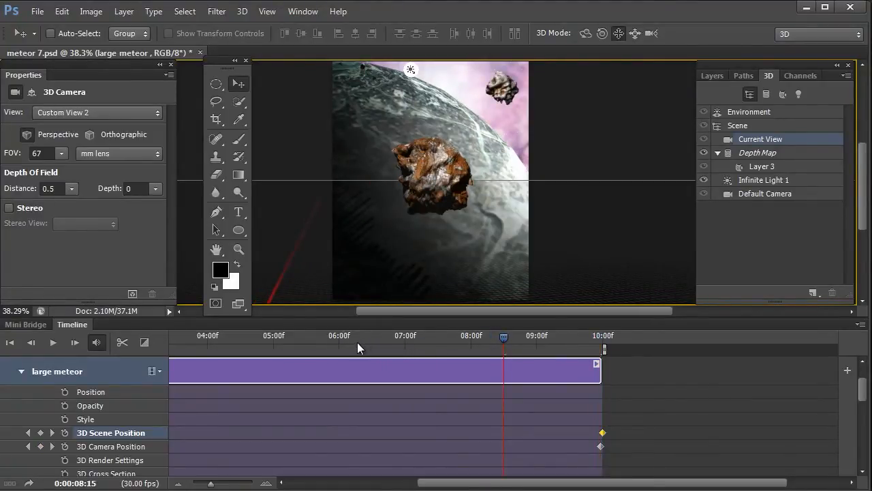
{"action": "left_click", "coordinate": [383, 338]}
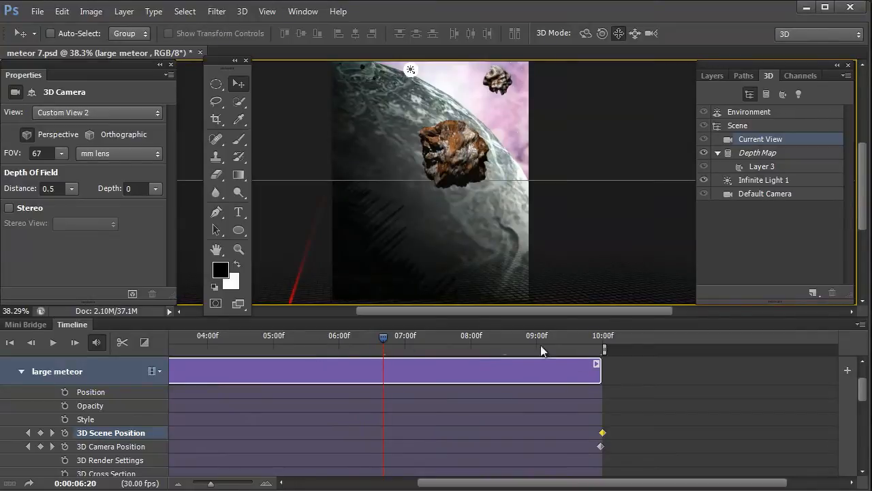
{"action": "left_click", "coordinate": [240, 337]}
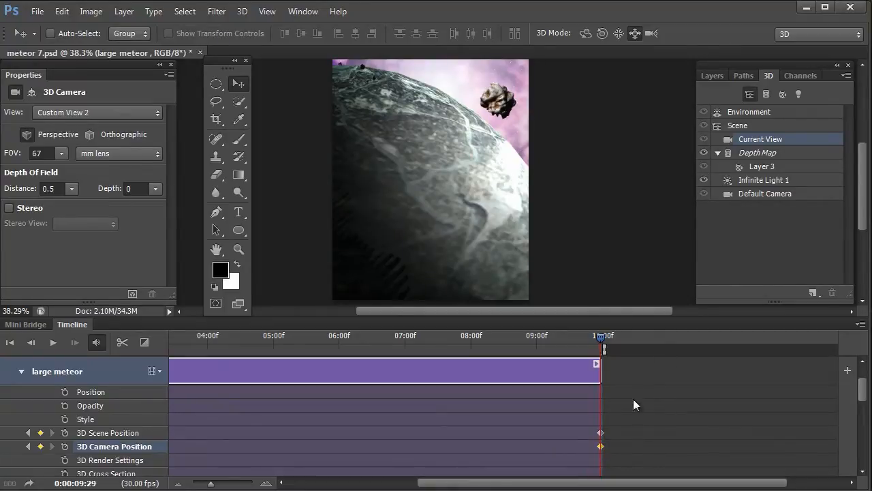
Step: Reselect the large meteor layer and, at 0:00:09:29, slide and pan its camera so the meteor appears large in the image's lower-right corner
{"action": "left_click", "coordinate": [712, 75]}
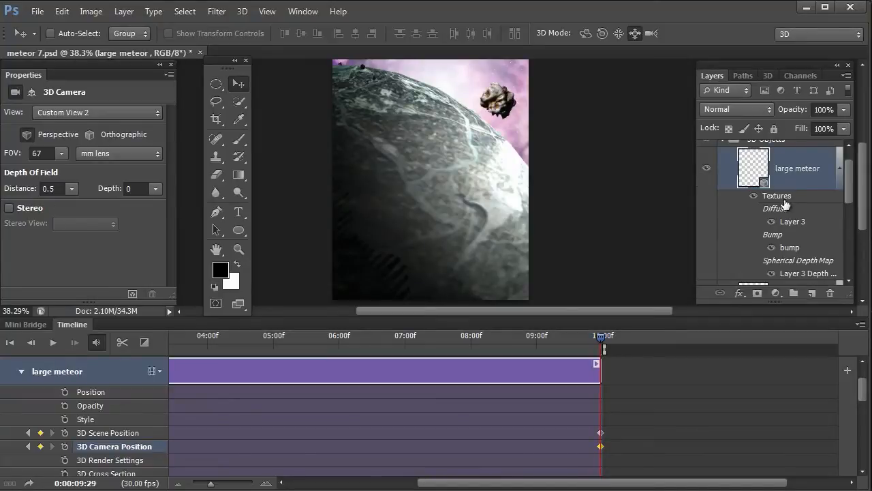
{"action": "left_click", "coordinate": [797, 168]}
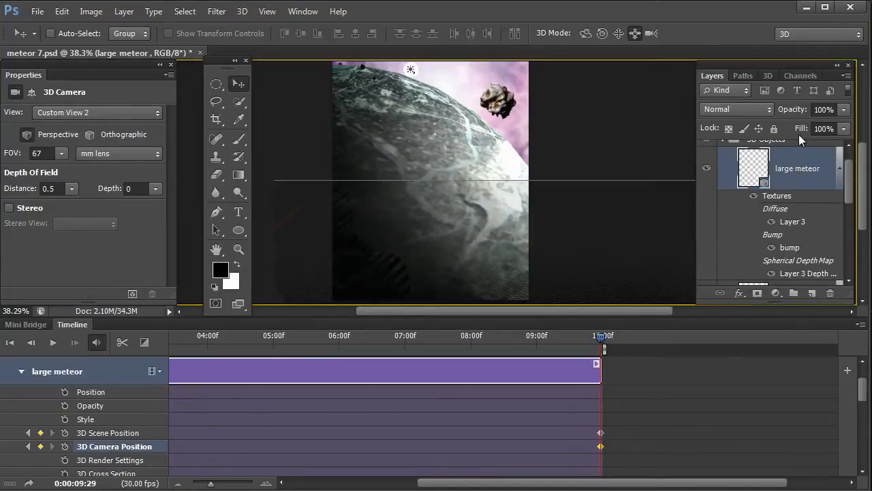
{"action": "left_click", "coordinate": [777, 76]}
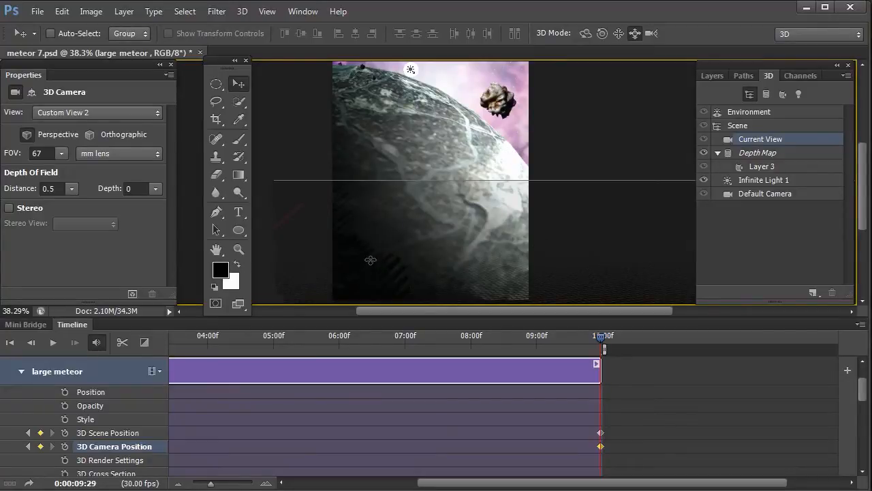
{"action": "left_click_drag", "start_coordinate": [371, 259], "coordinate": [494, 142]}
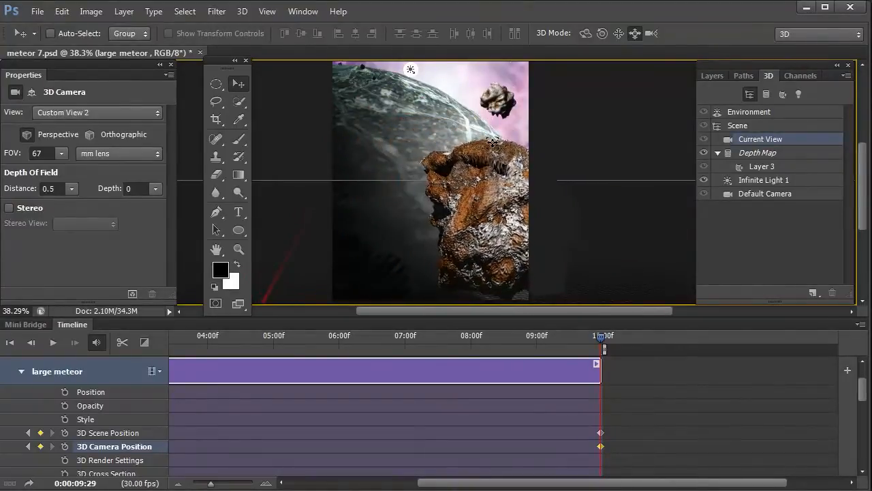
{"action": "left_click", "coordinate": [618, 34]}
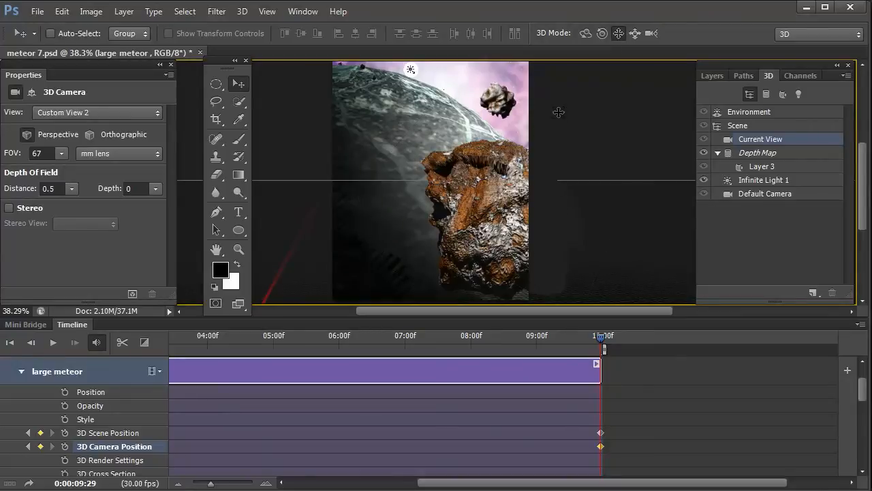
{"action": "left_click_drag", "start_coordinate": [607, 94], "coordinate": [590, 138]}
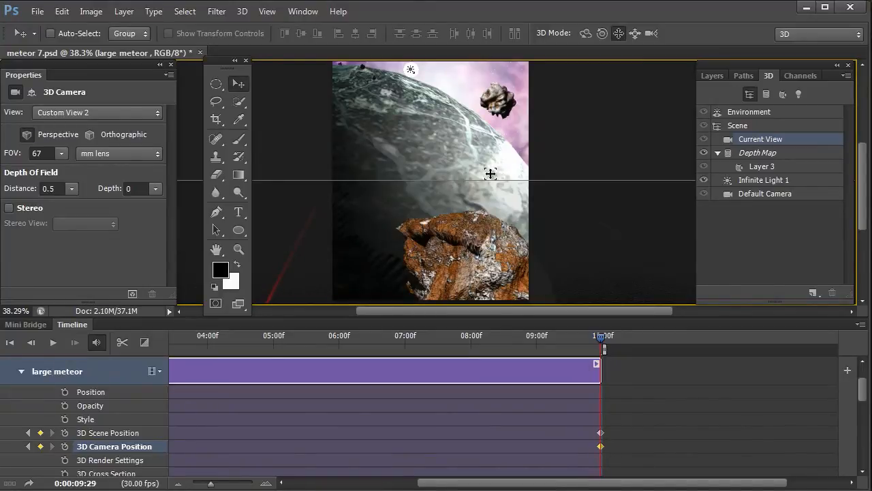
Step: Preview the large meteor's new camera animation backwards from the end to 0:00:04:21
{"action": "left_click", "coordinate": [553, 337]}
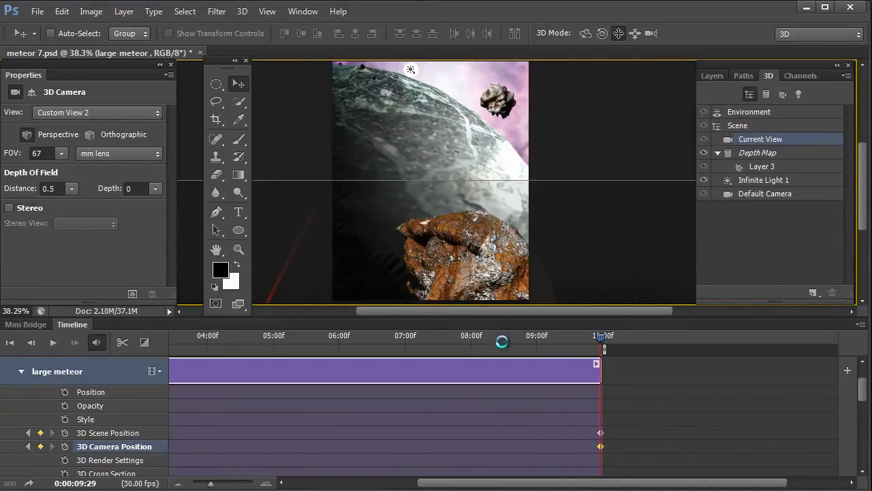
{"action": "left_click", "coordinate": [455, 335]}
{"action": "left_click_drag", "start_coordinate": [371, 337], "coordinate": [251, 336]}
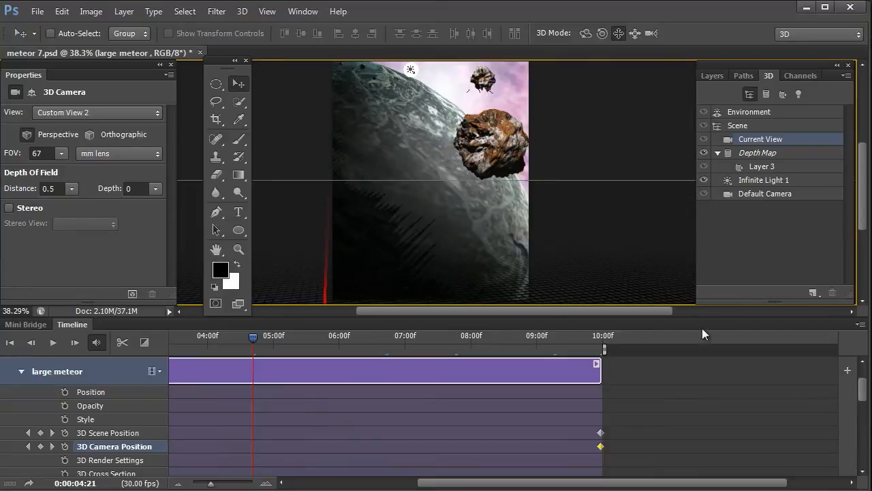
Step: Hide the large meteor layer and select the planet layer
{"action": "left_click", "coordinate": [717, 75]}
{"action": "left_click", "coordinate": [706, 167]}
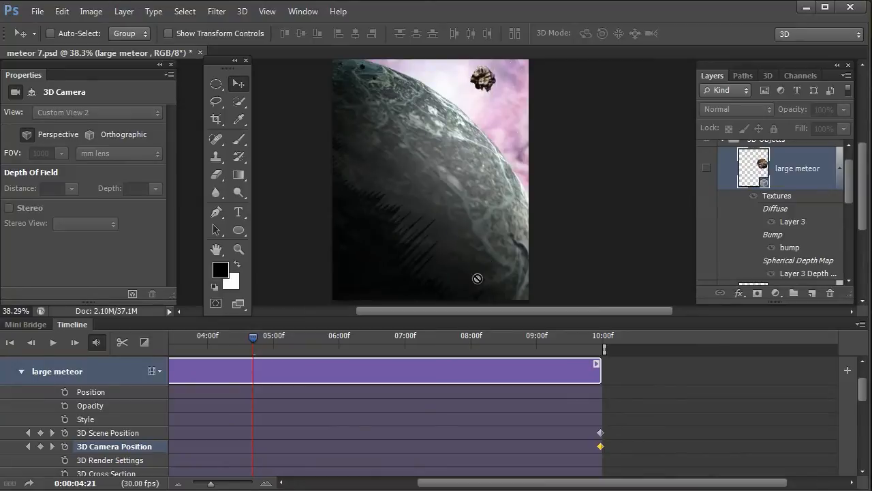
{"action": "left_click_drag", "start_coordinate": [852, 178], "coordinate": [851, 235]}
{"action": "left_click", "coordinate": [745, 250]}
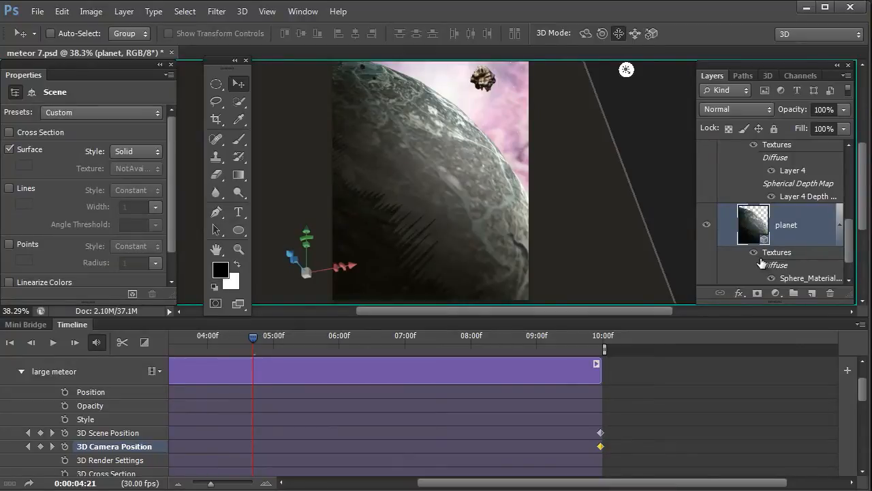
Step: Collapse the large meteor's timeline tracks and select the planet's 3D Camera Position track
{"action": "left_click", "coordinate": [21, 371]}
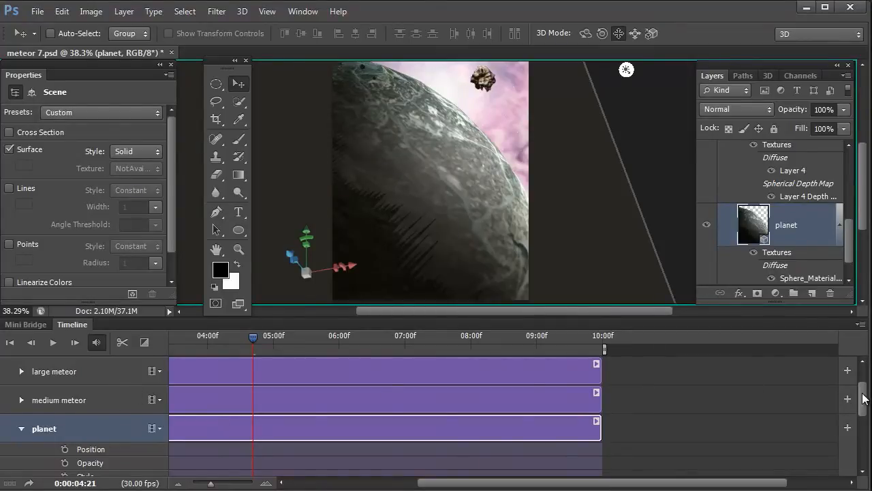
{"action": "left_click_drag", "start_coordinate": [863, 399], "coordinate": [862, 419]}
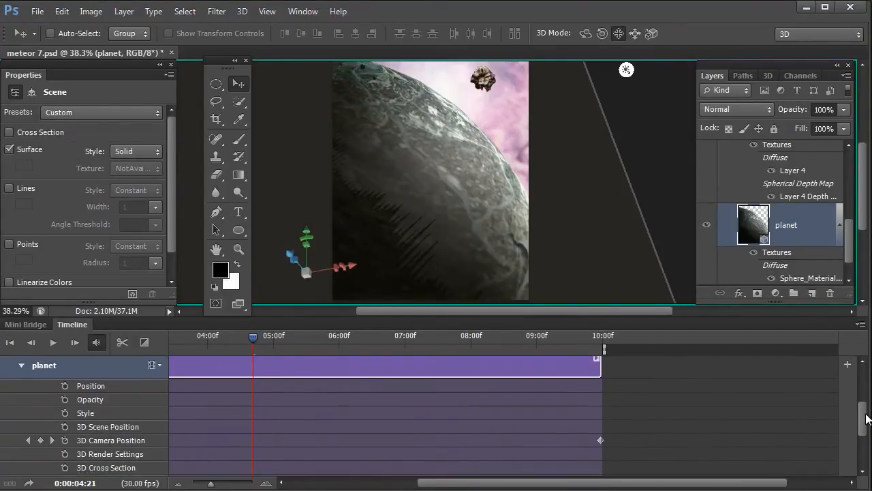
{"action": "left_click", "coordinate": [127, 440]}
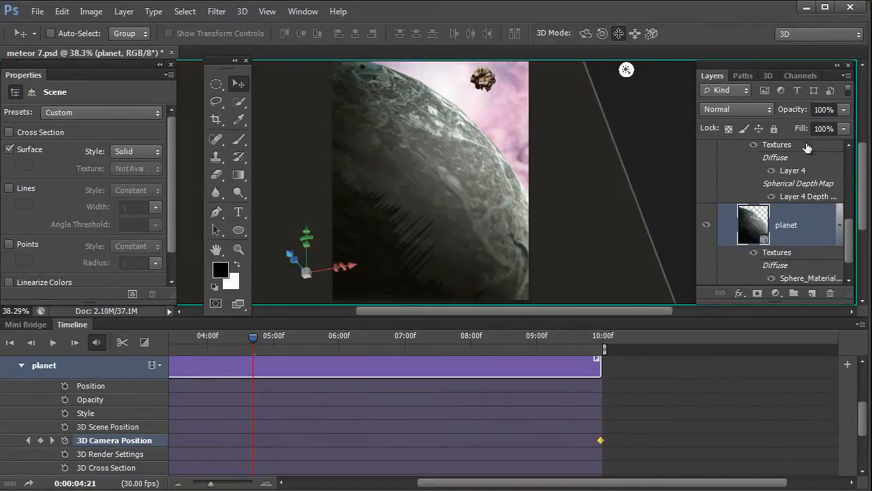
Step: Orbit the planet's Current View camera at 0:00:09:29 to change the planet's angle and shading at the end of the animation
{"action": "left_click", "coordinate": [769, 75]}
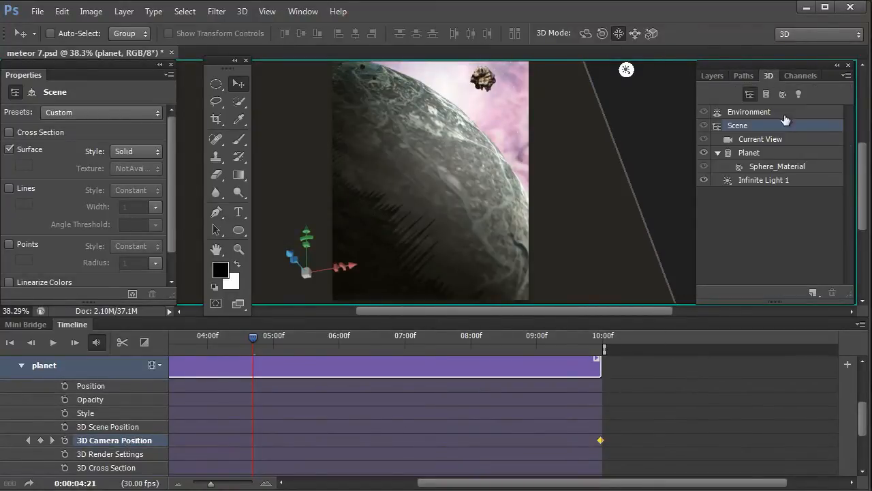
{"action": "left_click", "coordinate": [753, 139]}
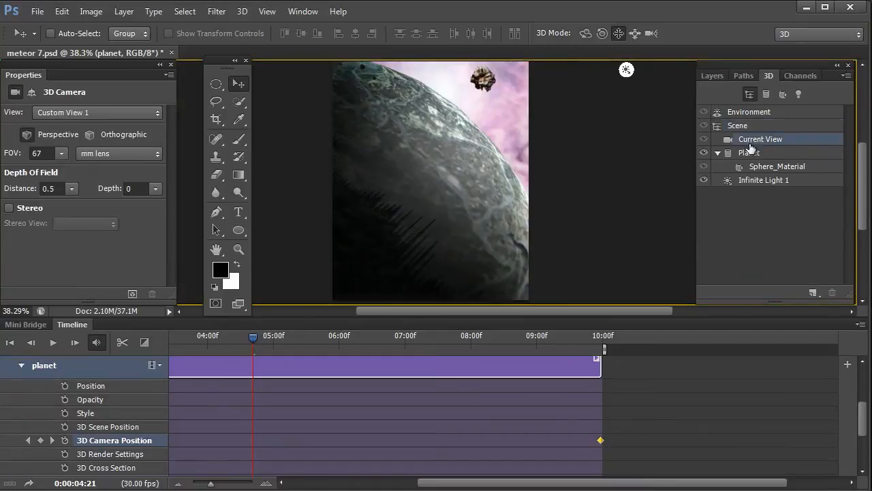
{"action": "left_click", "coordinate": [586, 33]}
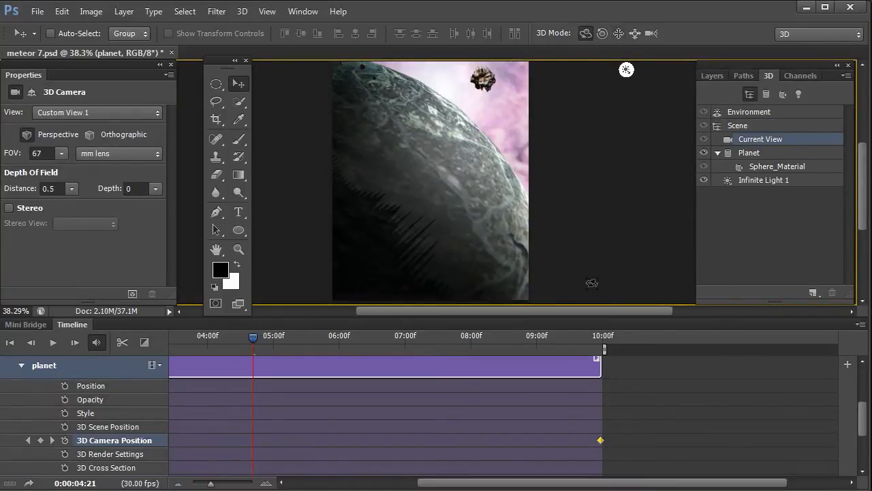
{"action": "left_click", "coordinate": [600, 338]}
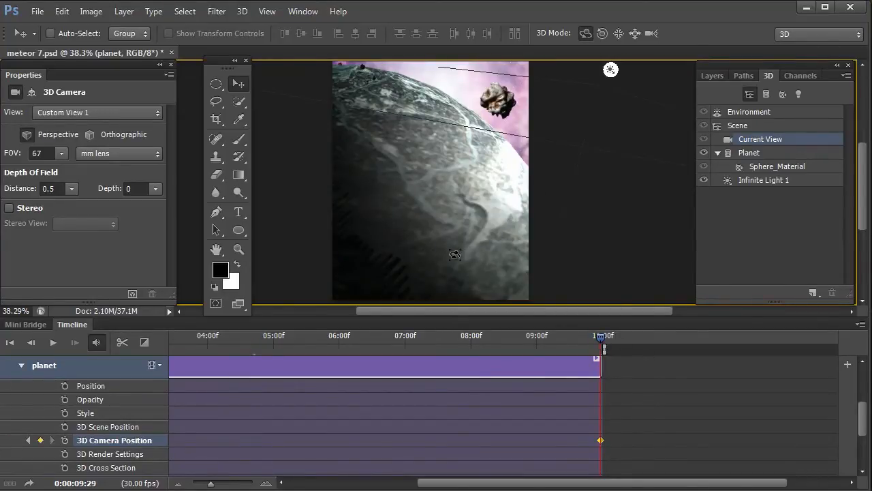
{"action": "left_click_drag", "start_coordinate": [297, 272], "coordinate": [371, 293]}
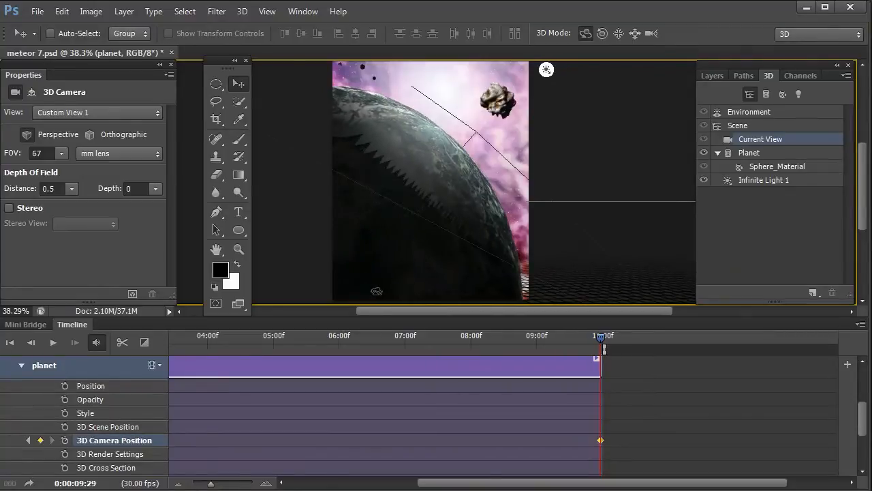
Step: Preview the planet's animation at 0:00:09:23, 0:00:08:19 and 0:00:05:04, and check its first and last 3D Camera Position keyframes
{"action": "left_click", "coordinate": [586, 336]}
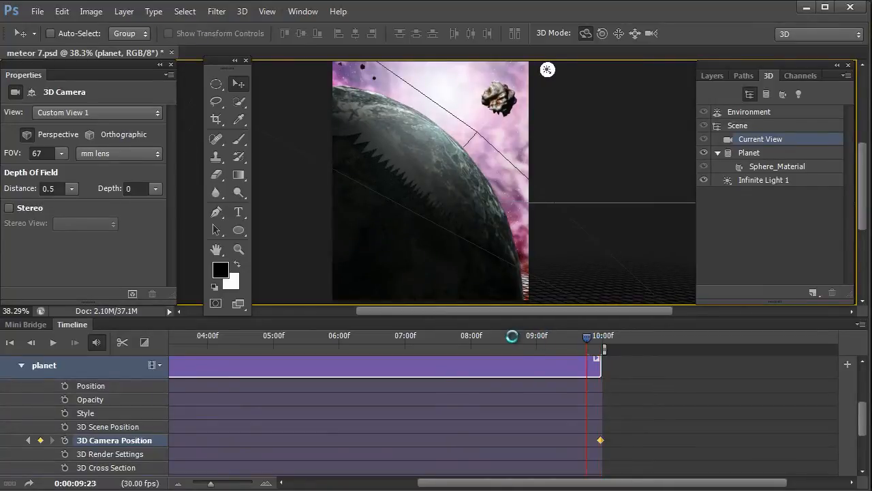
{"action": "left_click", "coordinate": [512, 336]}
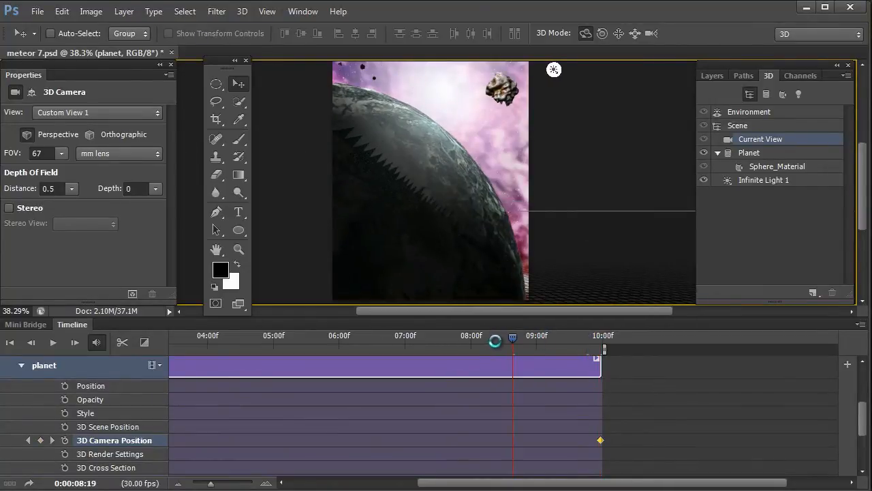
{"action": "left_click", "coordinate": [396, 334]}
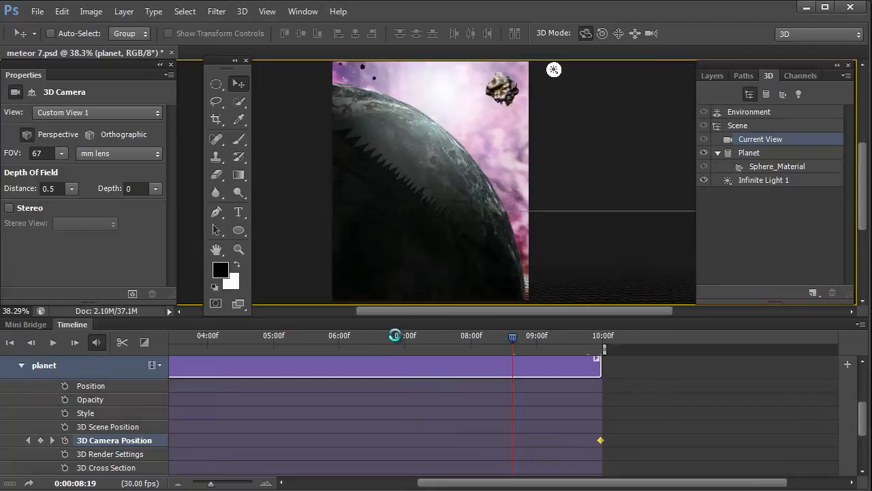
{"action": "left_click", "coordinate": [282, 336]}
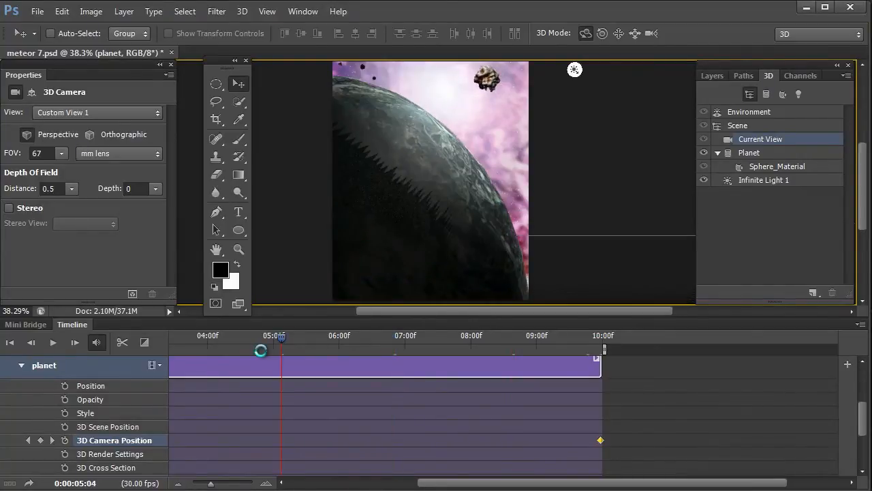
{"action": "left_click_drag", "start_coordinate": [436, 483], "coordinate": [308, 483]}
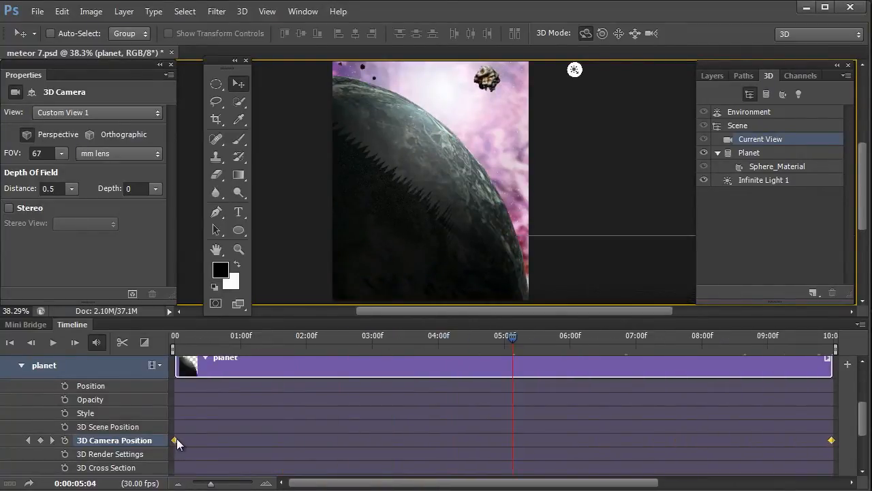
{"action": "left_click_drag", "start_coordinate": [489, 483], "coordinate": [579, 484]}
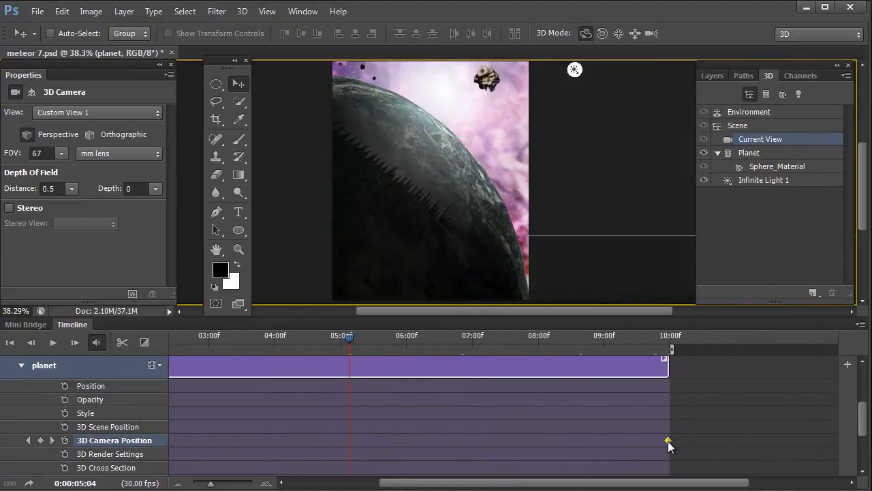
Step: Check the planet's Scene entry and camera keyframes, and make the large meteor layer visible and select it
{"action": "left_click", "coordinate": [737, 126]}
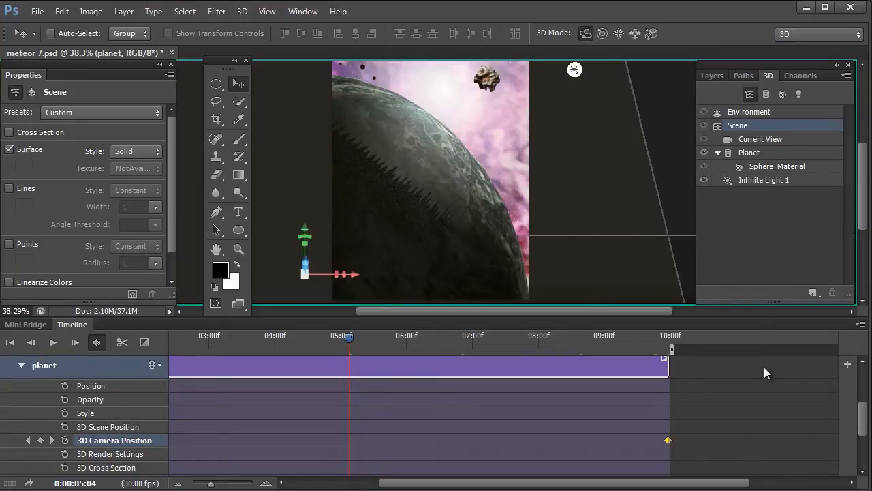
{"action": "left_click_drag", "start_coordinate": [688, 486], "coordinate": [599, 486]}
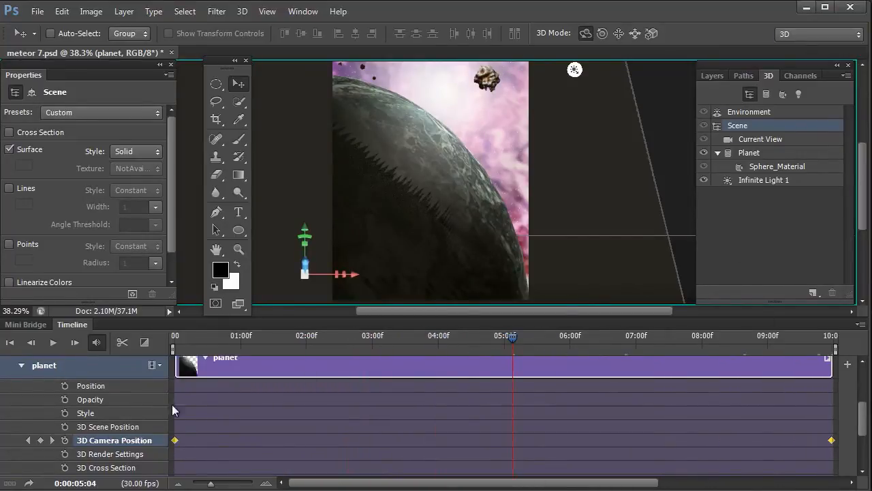
{"action": "left_click", "coordinate": [724, 77]}
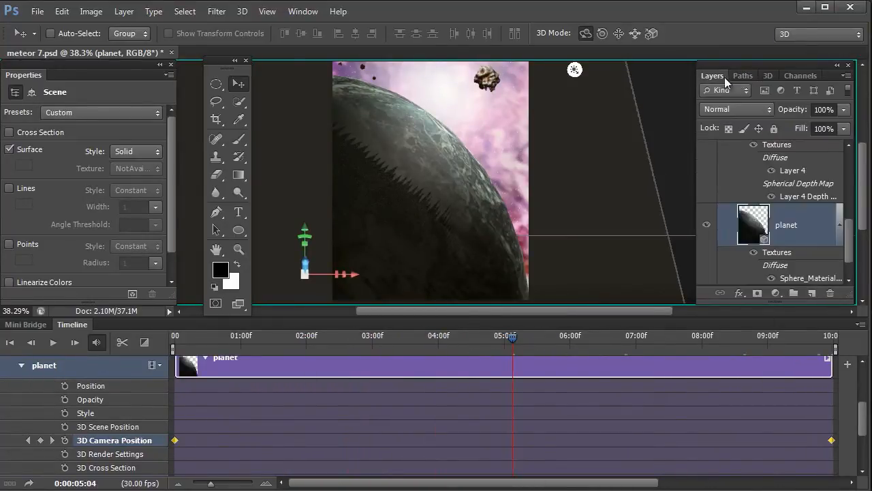
{"action": "left_click_drag", "start_coordinate": [850, 234], "coordinate": [855, 169]}
{"action": "left_click", "coordinate": [709, 183]}
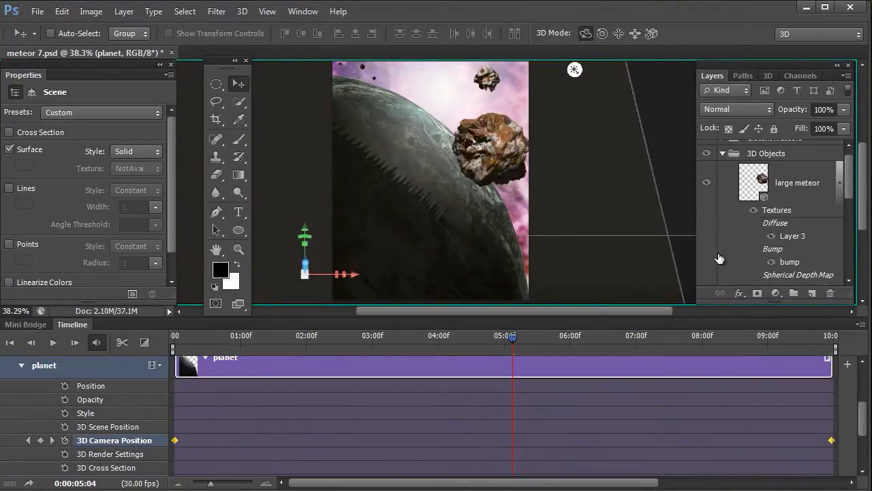
{"action": "left_click", "coordinate": [796, 181]}
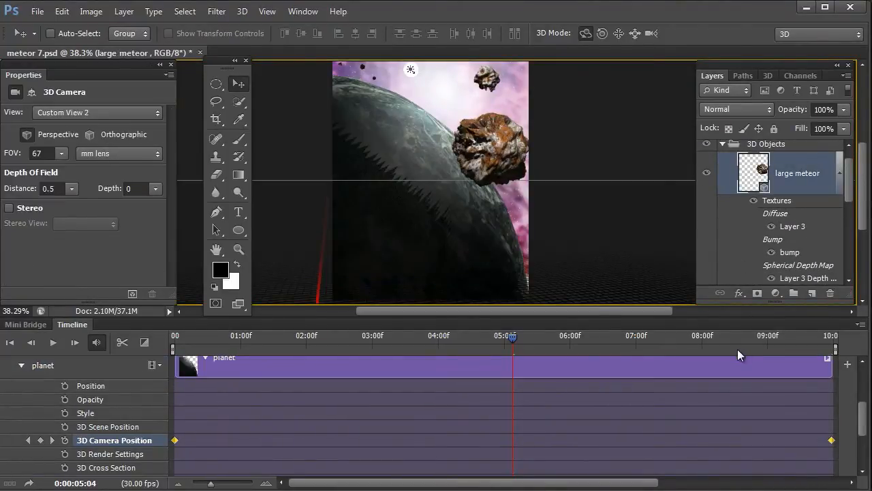
Step: Expand the large meteor's timeline tracks and select its 3D Scene Position track
{"action": "left_click_drag", "start_coordinate": [861, 419], "coordinate": [863, 387]}
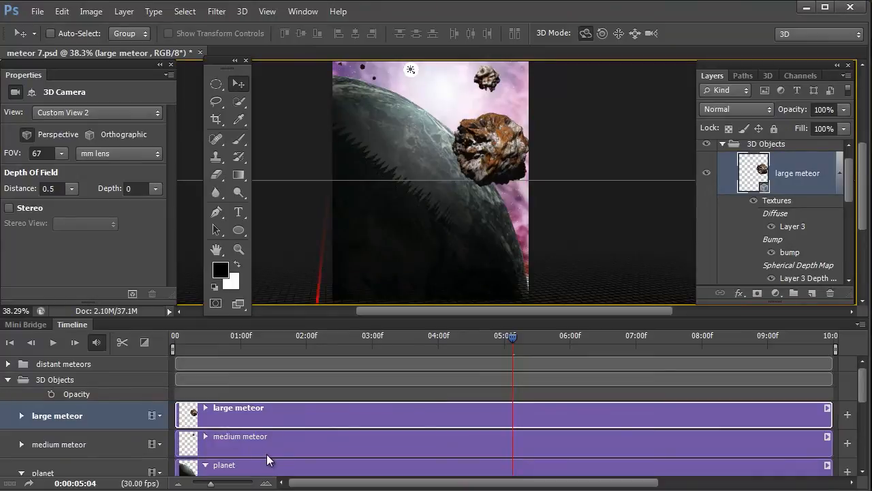
{"action": "left_click", "coordinate": [21, 416]}
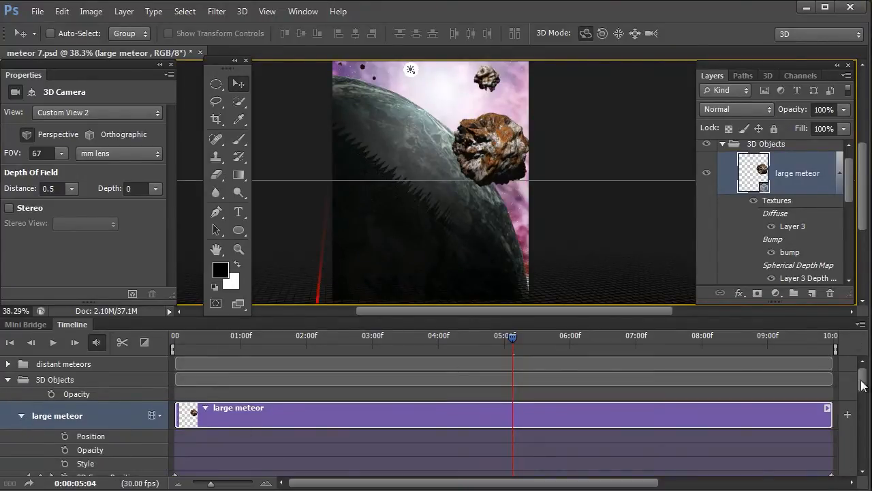
{"action": "left_click_drag", "start_coordinate": [864, 382], "coordinate": [864, 400]}
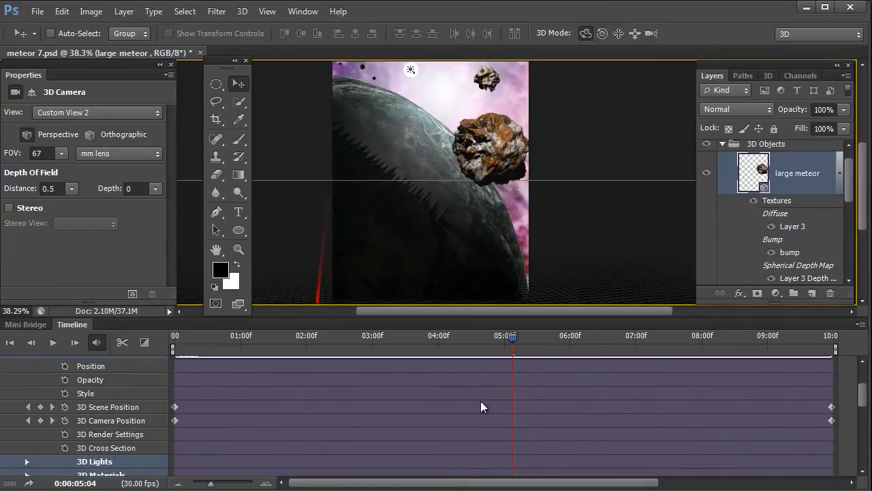
{"action": "left_click", "coordinate": [120, 409]}
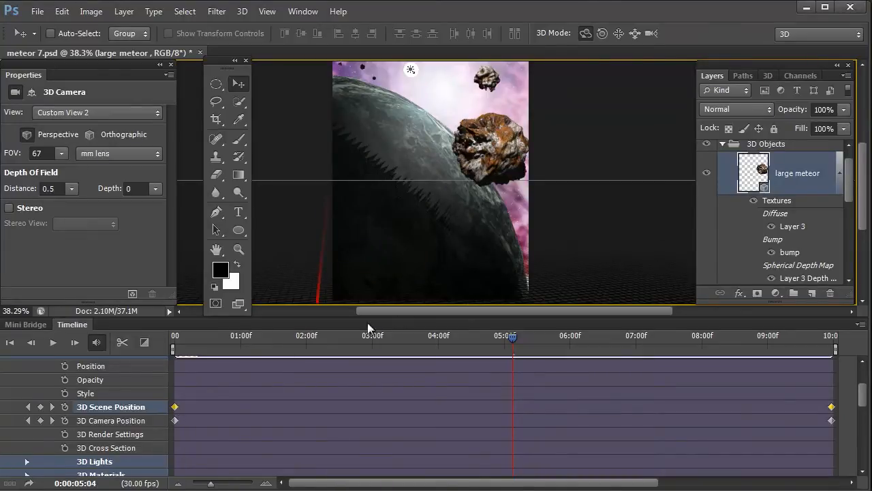
Step: Rotate the large meteor's Scene at 0:00:00:01 to keyframe its 3D Scene Position, and preview the animation along the timeline
{"action": "left_click", "coordinate": [176, 337]}
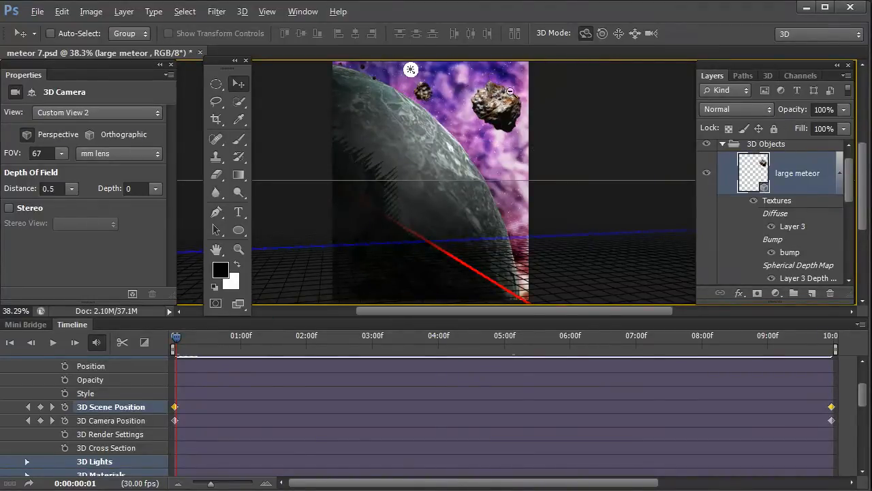
{"action": "left_click_drag", "start_coordinate": [508, 92], "coordinate": [575, 122]}
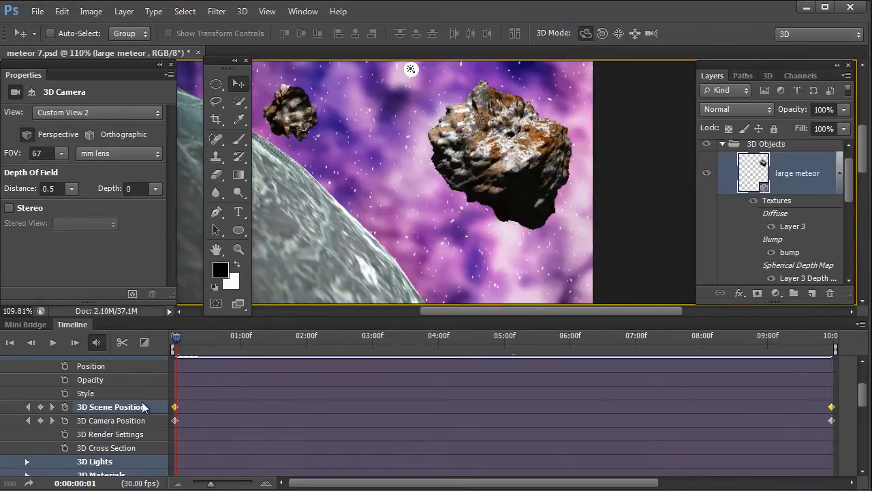
{"action": "left_click", "coordinate": [129, 421]}
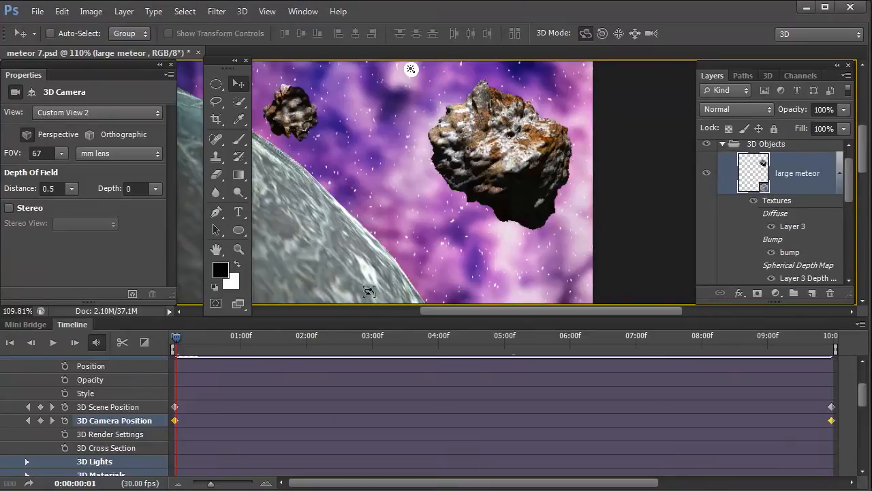
{"action": "left_click", "coordinate": [134, 407]}
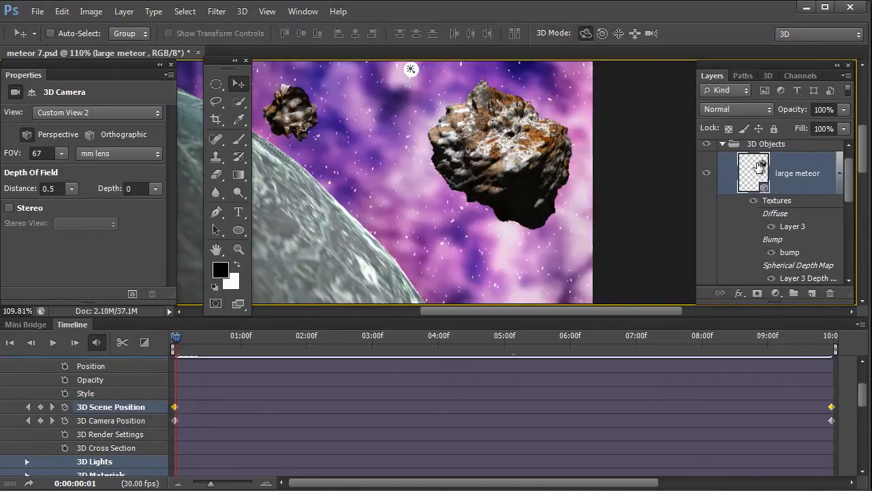
{"action": "left_click", "coordinate": [767, 76]}
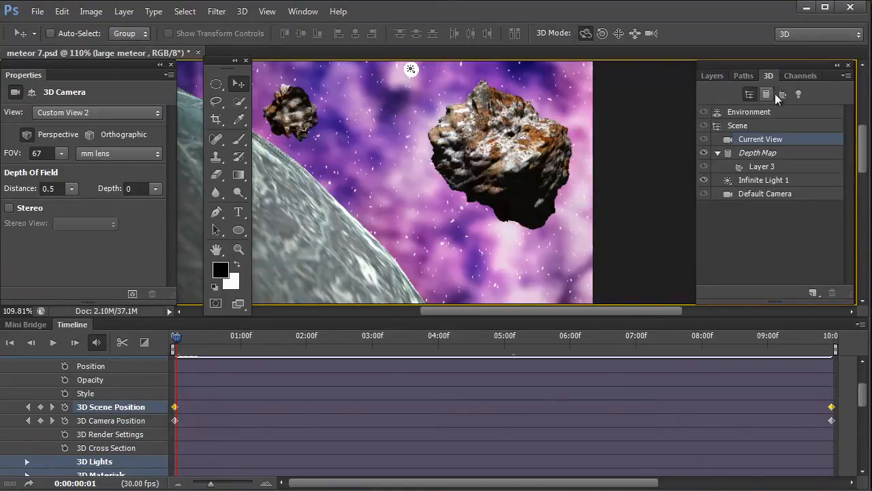
{"action": "left_click", "coordinate": [755, 128]}
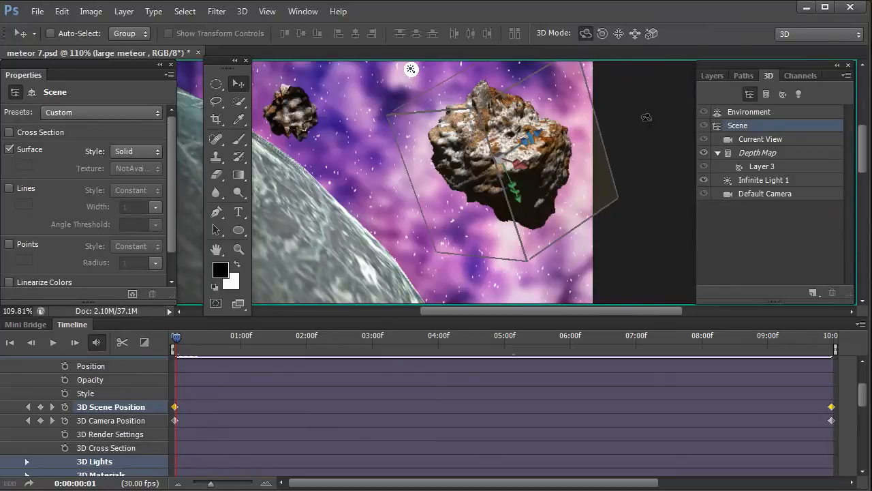
{"action": "left_click_drag", "start_coordinate": [652, 118], "coordinate": [605, 161]}
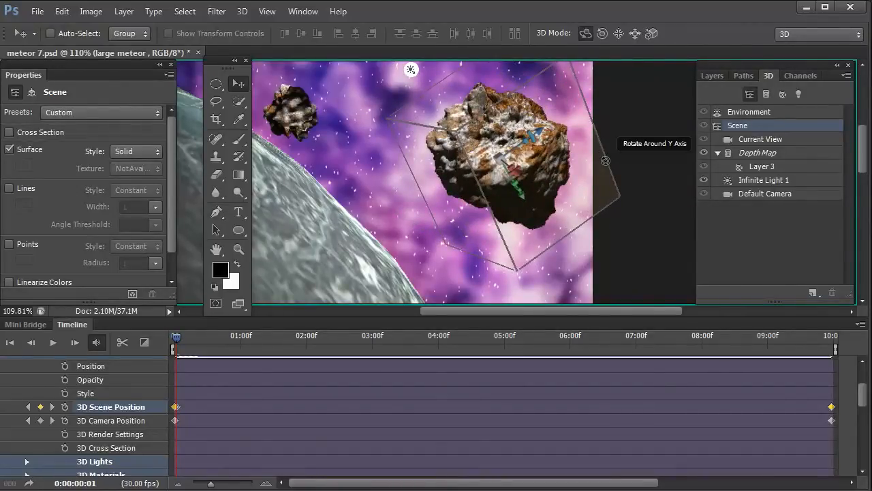
{"action": "left_click_drag", "start_coordinate": [387, 335], "coordinate": [775, 338]}
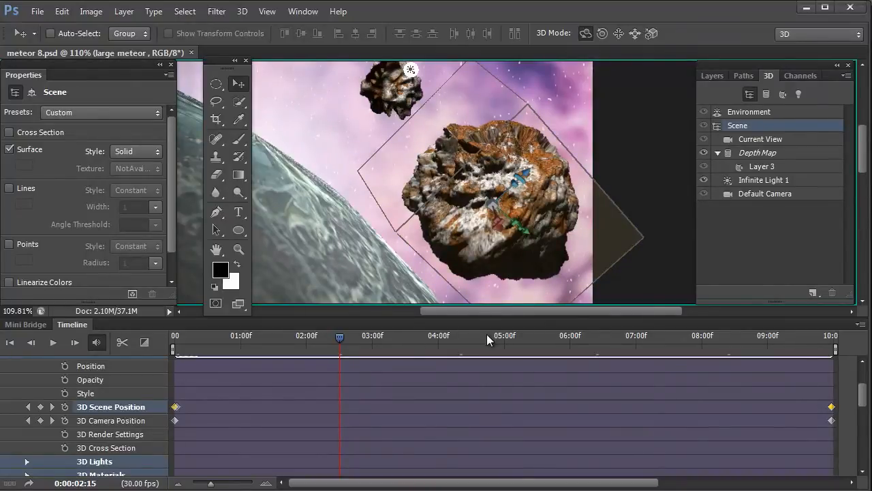
Step: Collapse the 3D Objects group and select the sun layer inside the sun group
{"action": "left_click", "coordinate": [720, 73]}
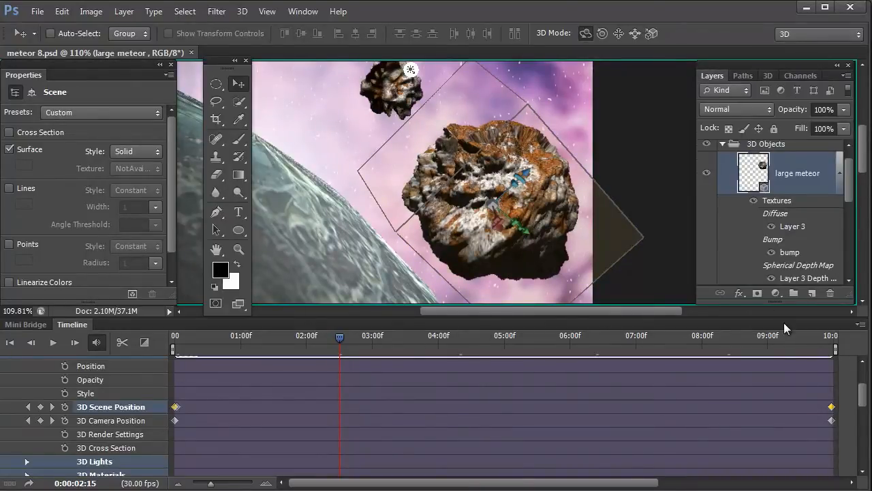
{"action": "left_click", "coordinate": [722, 143]}
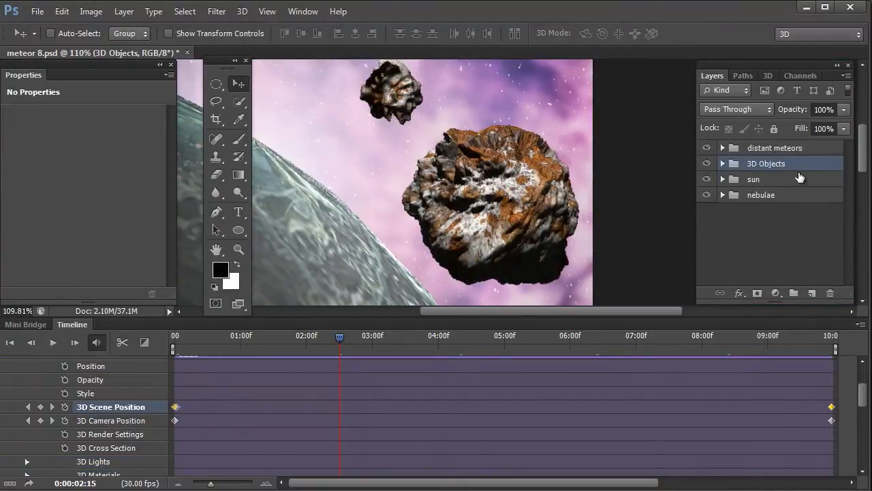
{"action": "left_click", "coordinate": [722, 179]}
{"action": "left_click", "coordinate": [763, 215]}
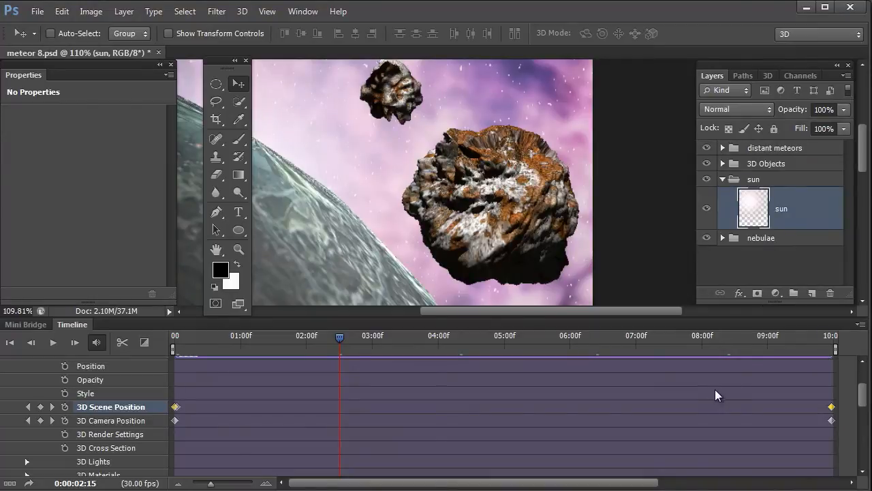
Step: Expand the sun's timeline tracks, select its Position track and preview the sun's movement up to 0:00:08:23
{"action": "left_click_drag", "start_coordinate": [862, 393], "coordinate": [863, 452]}
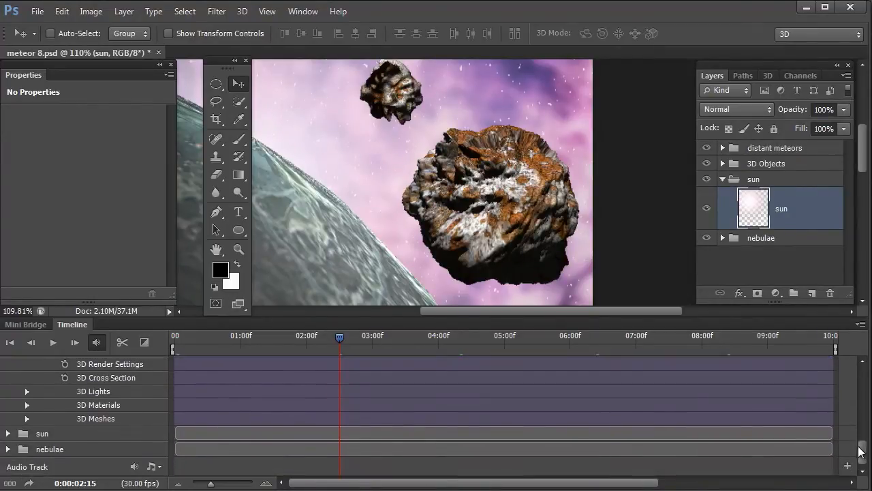
{"action": "left_click", "coordinate": [8, 434]}
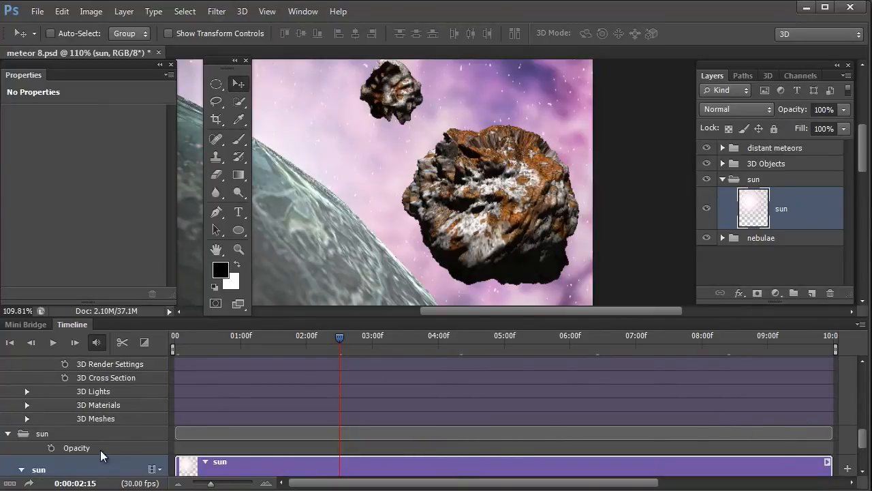
{"action": "scroll", "coordinate": [864, 426], "scroll_direction": "down", "scroll_amount": 3}
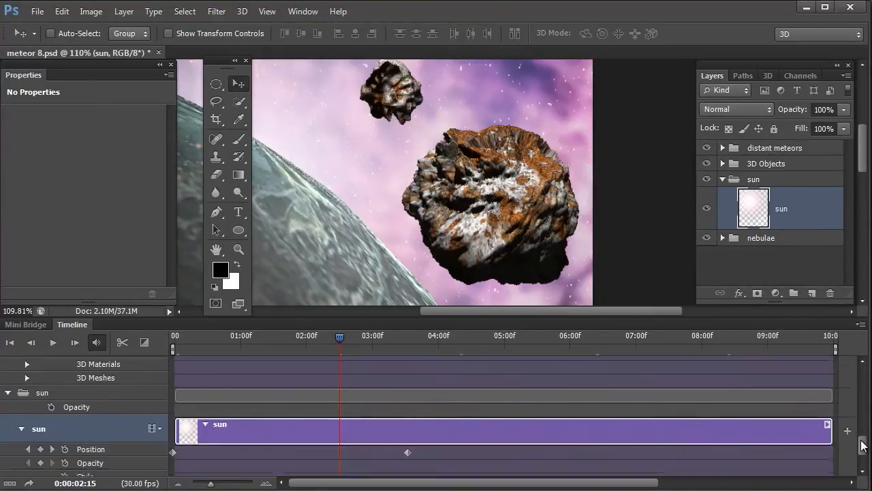
{"action": "left_click", "coordinate": [87, 407]}
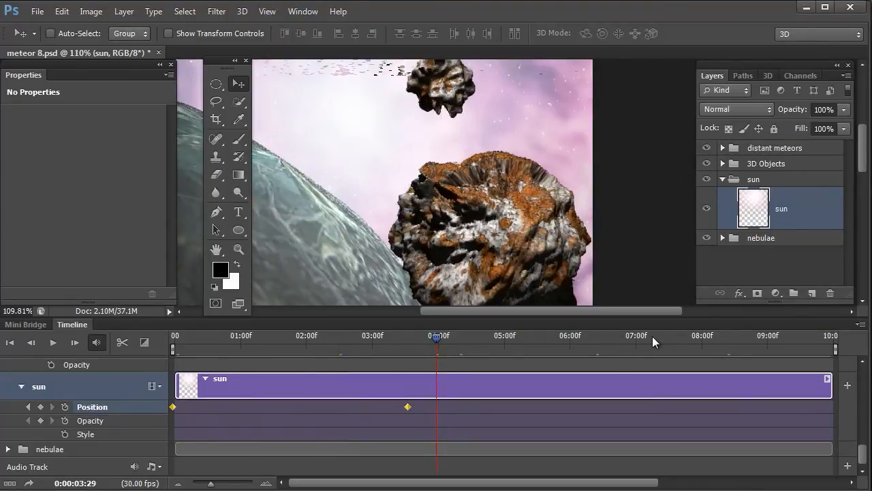
{"action": "left_click_drag", "start_coordinate": [735, 335], "coordinate": [750, 337]}
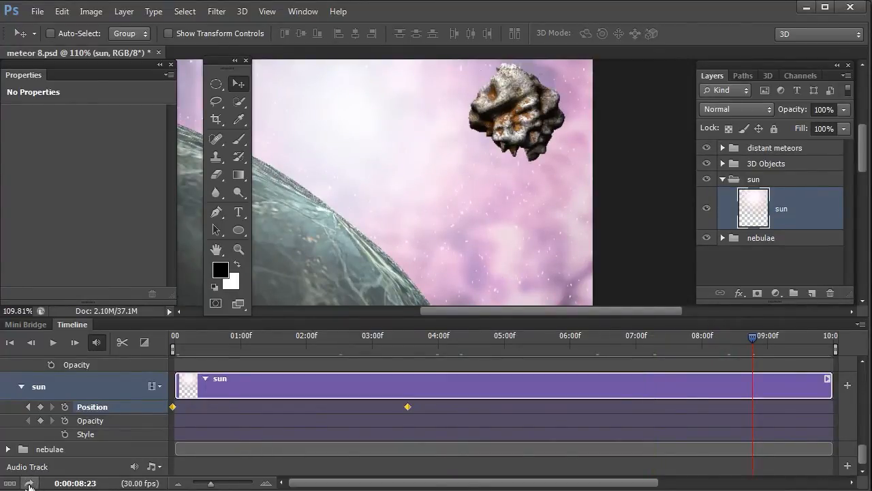
Step: Review the Render Video settings and the 3D Quality options, and close the dialog without rendering
{"action": "left_click", "coordinate": [29, 483]}
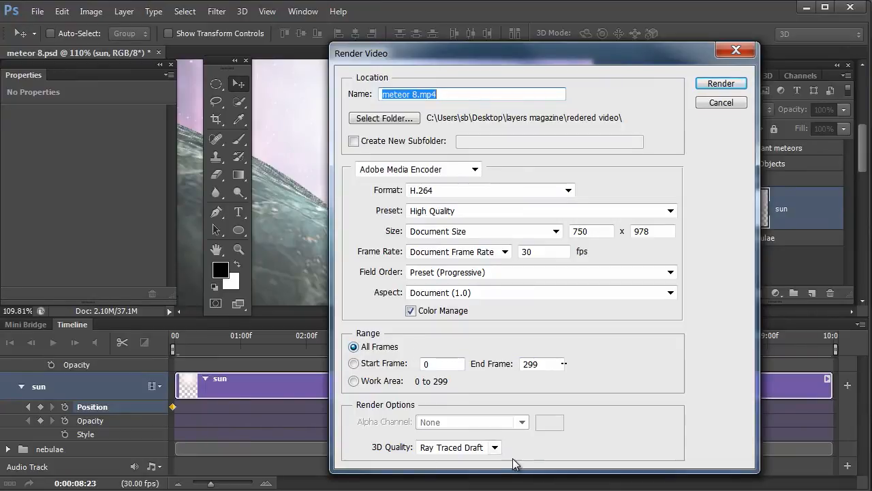
{"action": "left_click", "coordinate": [494, 448]}
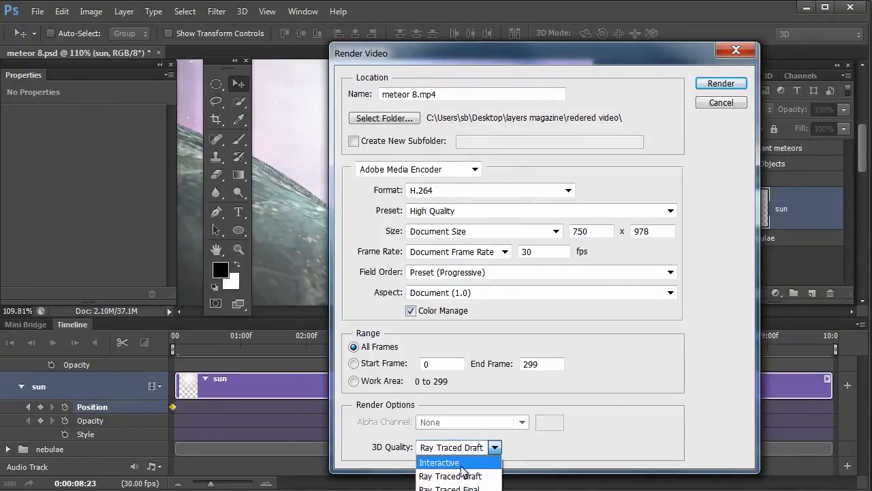
{"action": "left_click", "coordinate": [721, 104]}
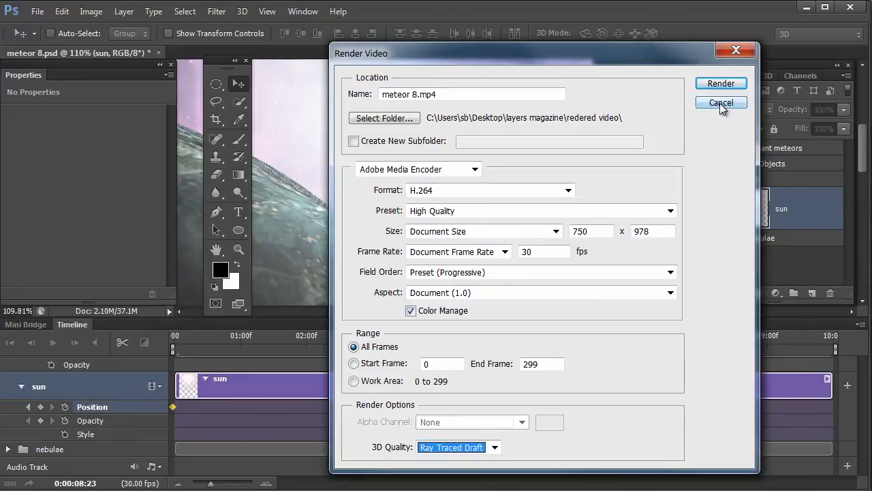
{"action": "left_click", "coordinate": [718, 102]}
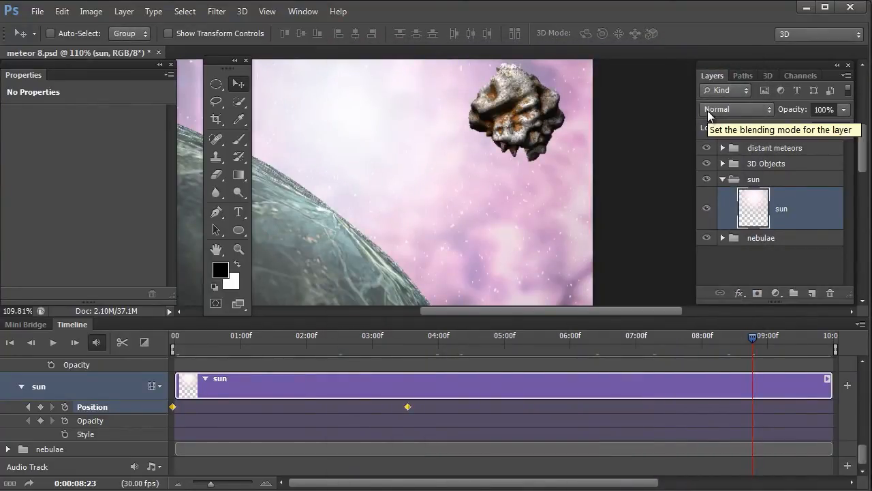
Step: Switch to Windows Media Player and play the rendered meteor video
{"action": "key", "text": "alt+Tab"}
{"action": "left_click_drag", "start_coordinate": [439, 23], "coordinate": [435, 23]}
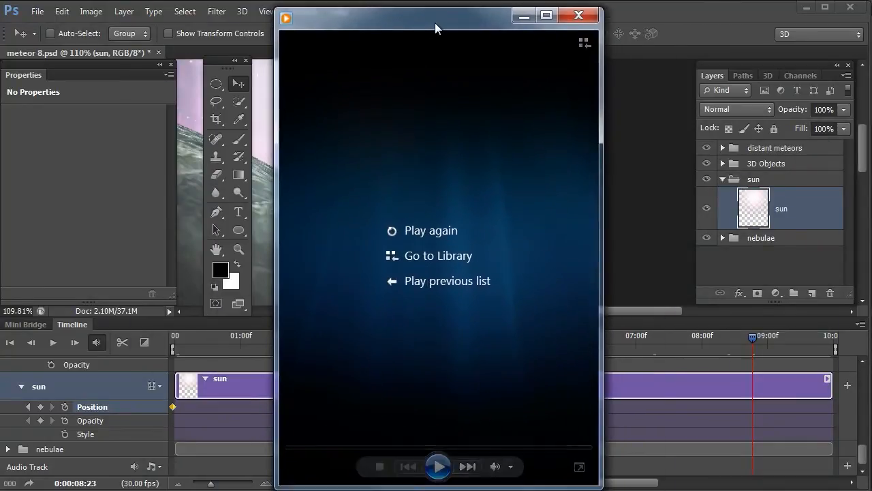
{"action": "left_click", "coordinate": [439, 477]}
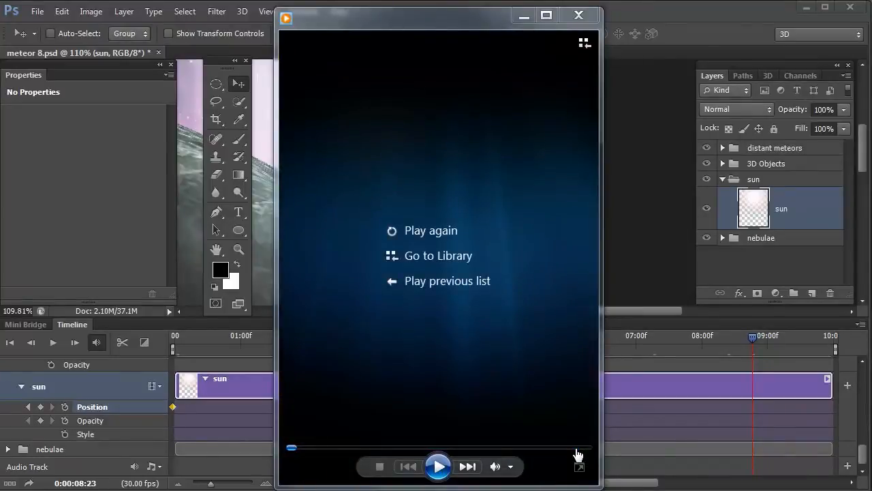
{"action": "left_click_drag", "start_coordinate": [408, 25], "coordinate": [535, 23]}
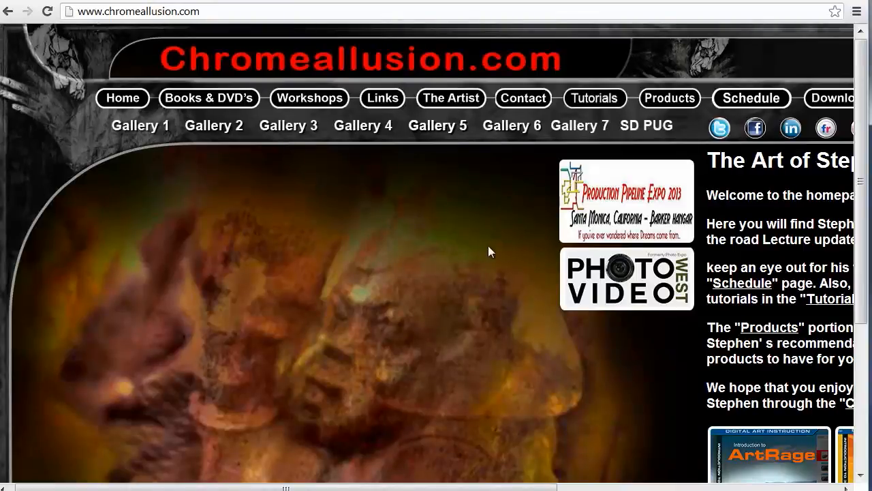
Step: Open the Tutorials page of the Chromeallusion.com website in the browser
{"action": "left_click", "coordinate": [606, 99]}
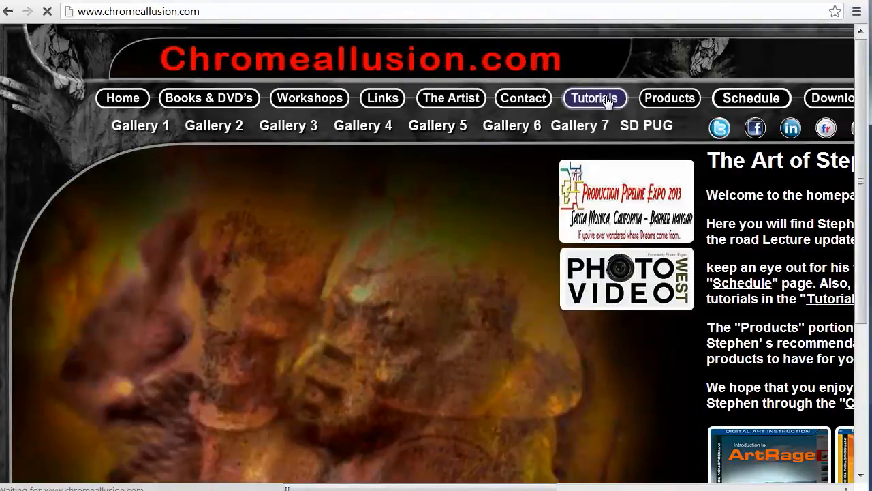